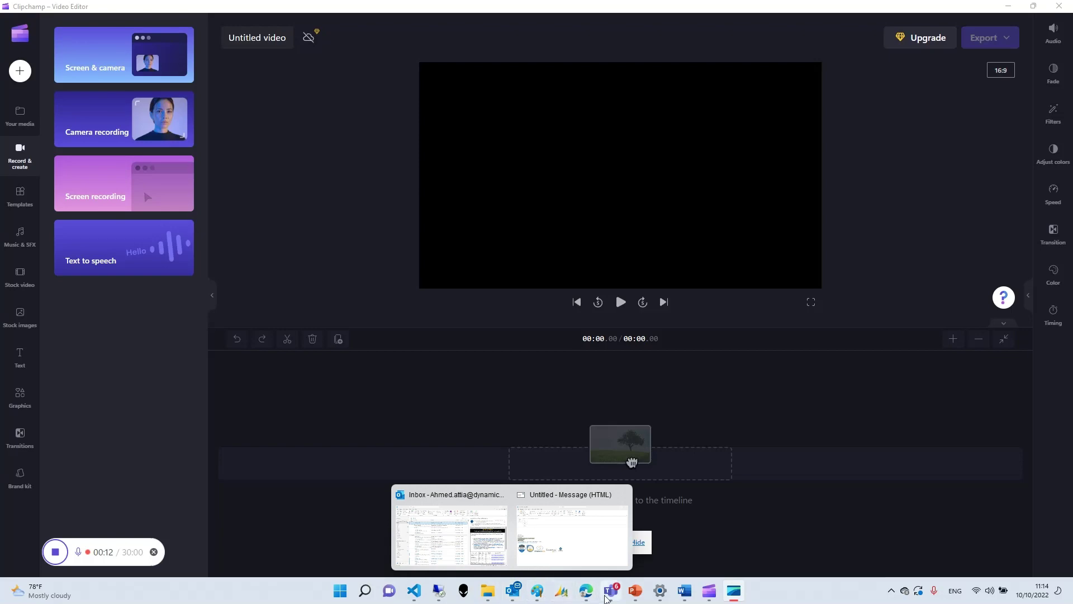
- Switch to Business Central in the browser and review the QC Document Setup for the document types and their QC methods
mouse_move(586, 592)
click(579, 547)
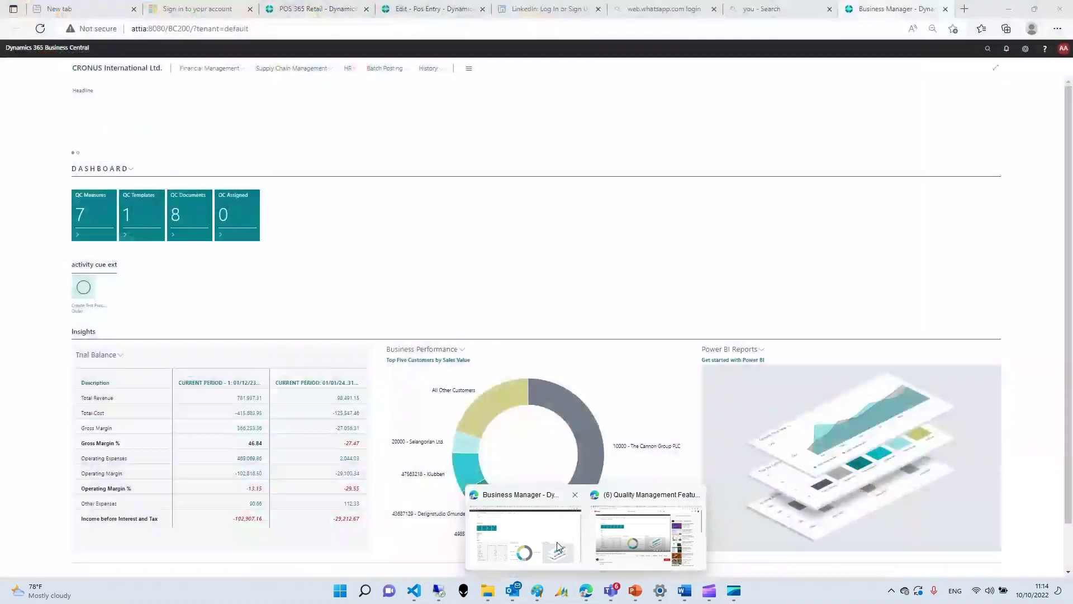
click(285, 70)
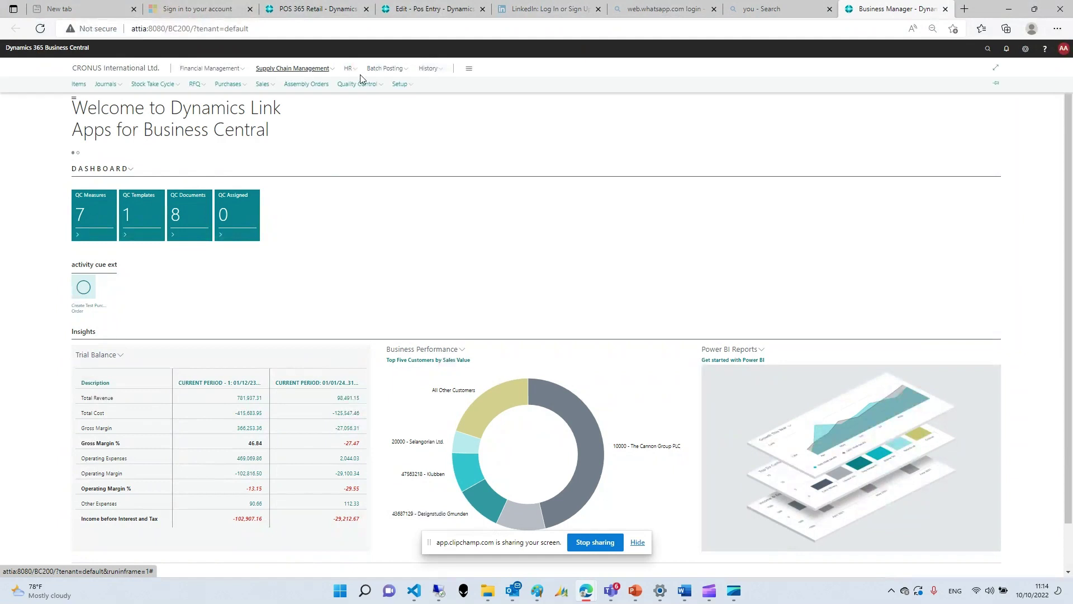
click(400, 84)
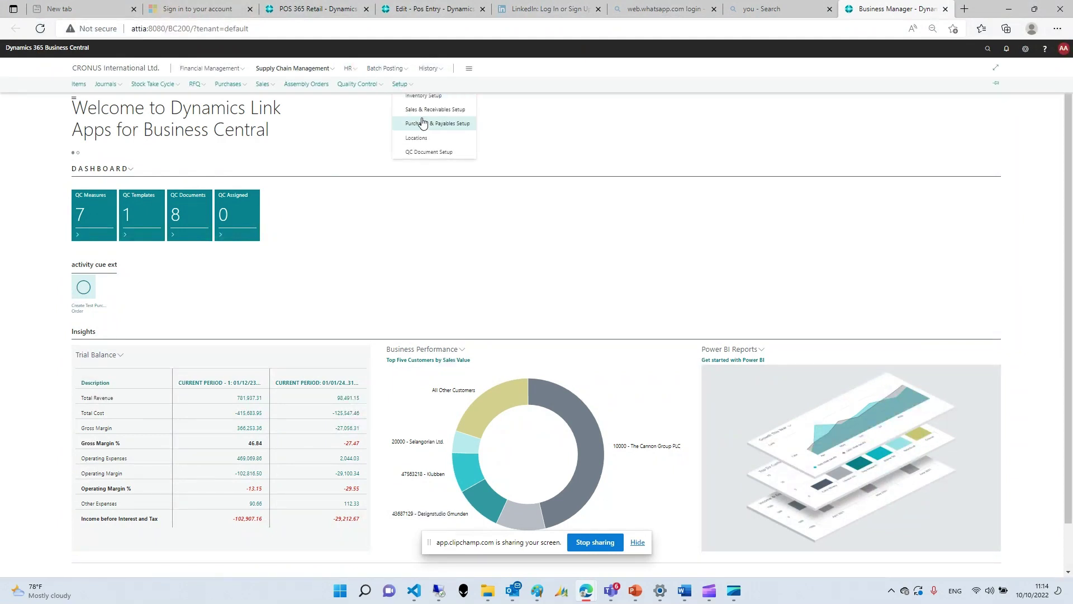
click(440, 152)
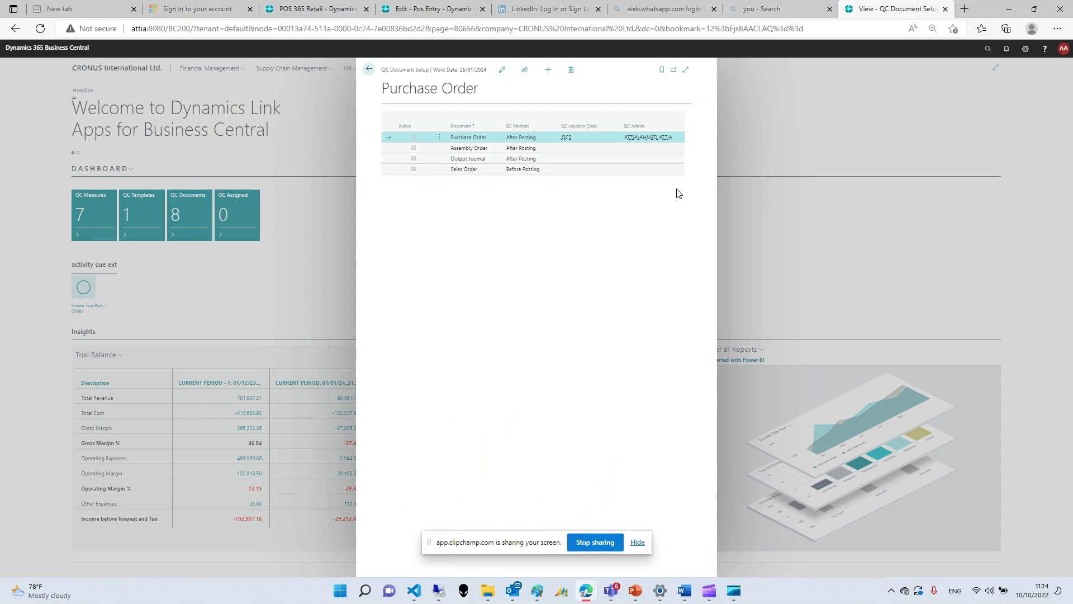
key(ctrl+plus)
key(ctrl+plus)
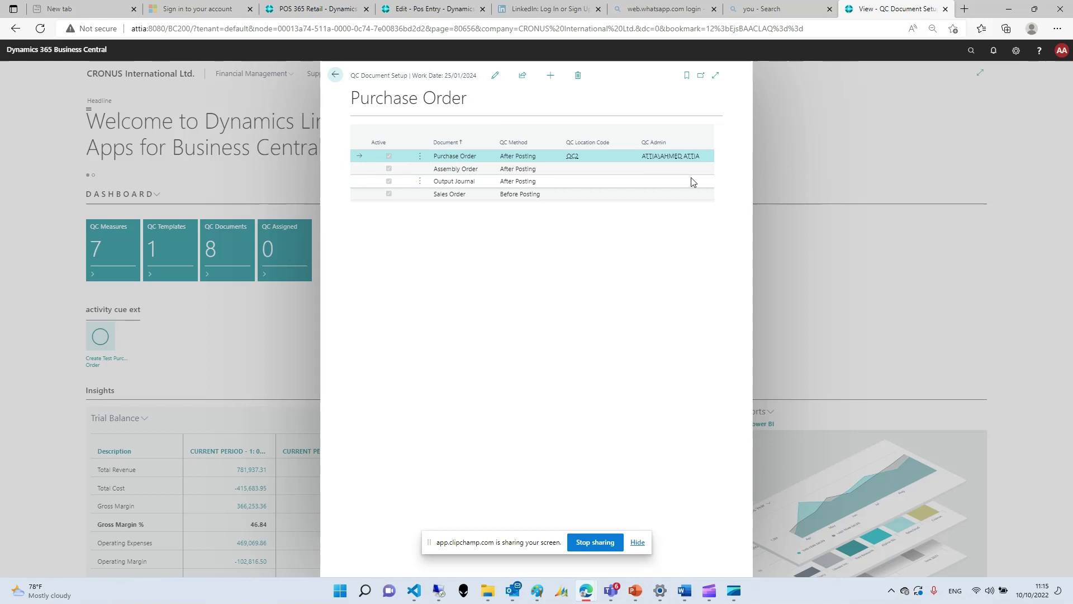
click(335, 74)
- Review the QC Measures list and examine the value types available for the APPEARANCE measure
click(342, 75)
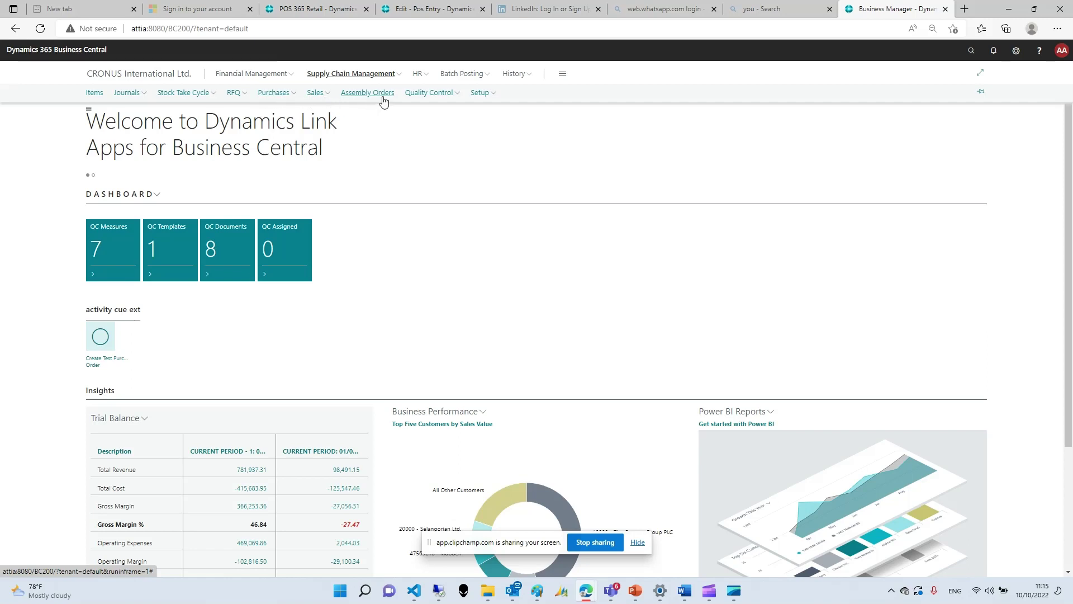
click(424, 94)
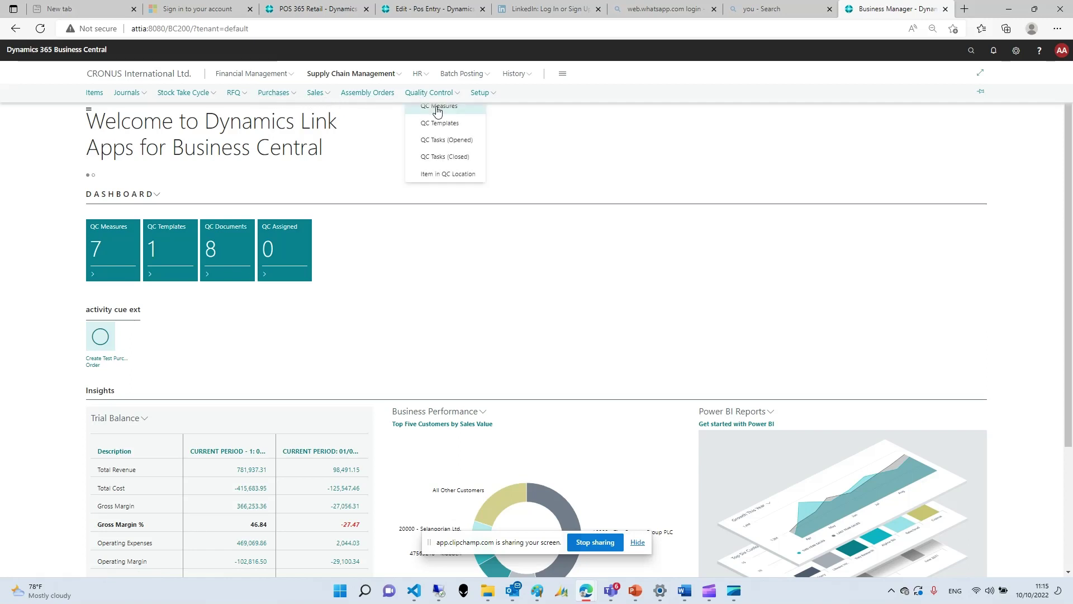
click(437, 109)
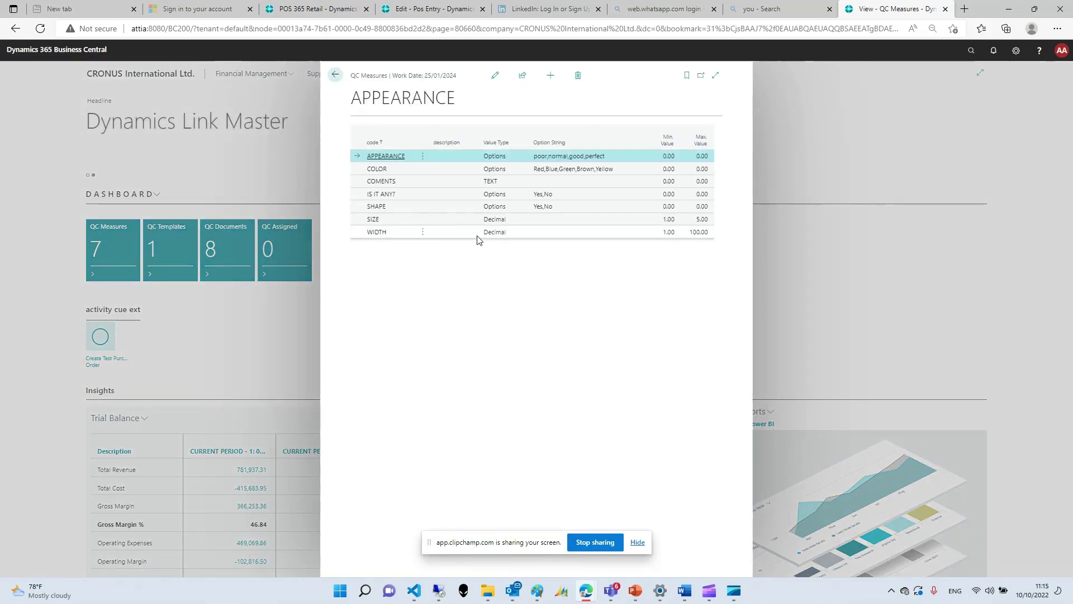
key(ctrl+plus)
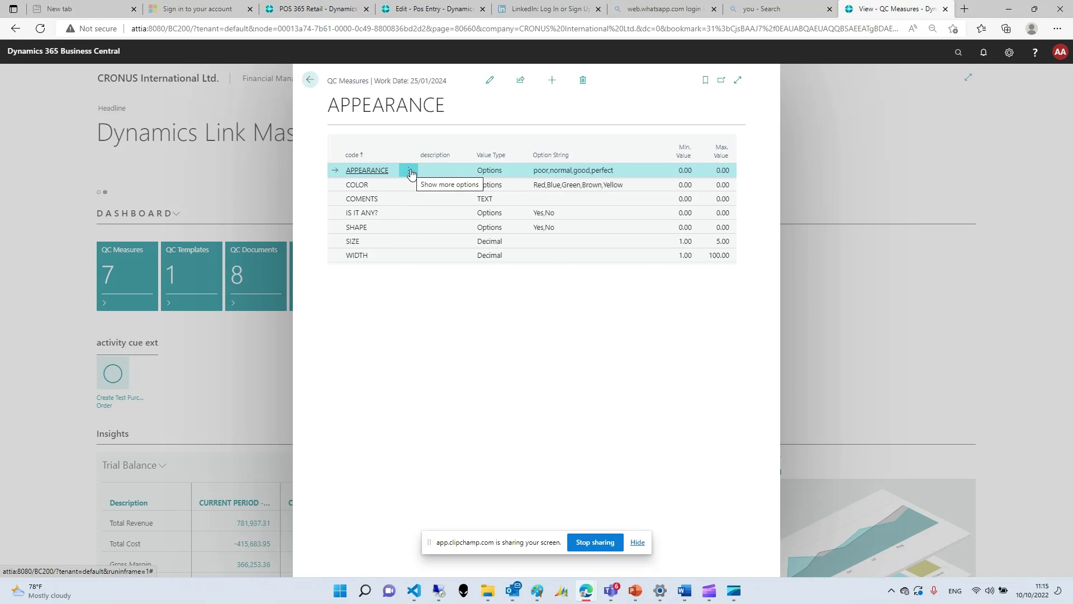
click(490, 80)
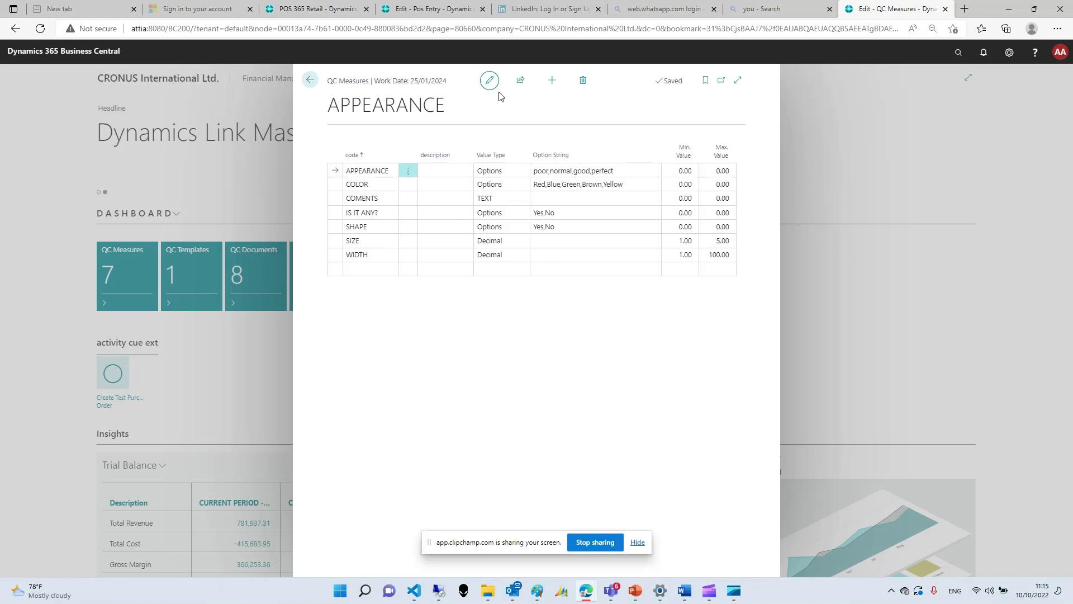
click(502, 170)
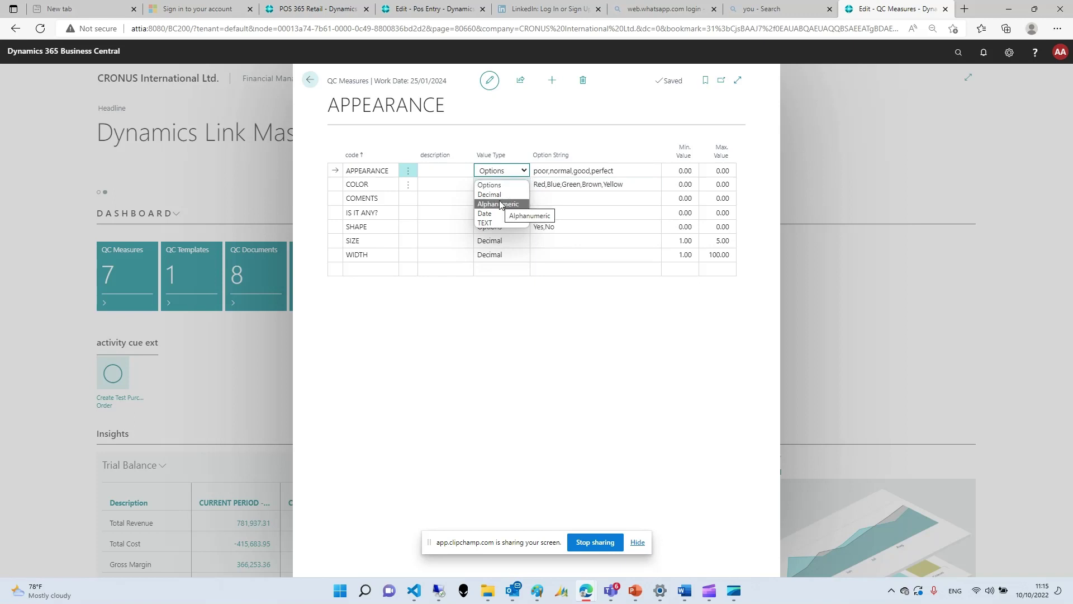
key(Escape)
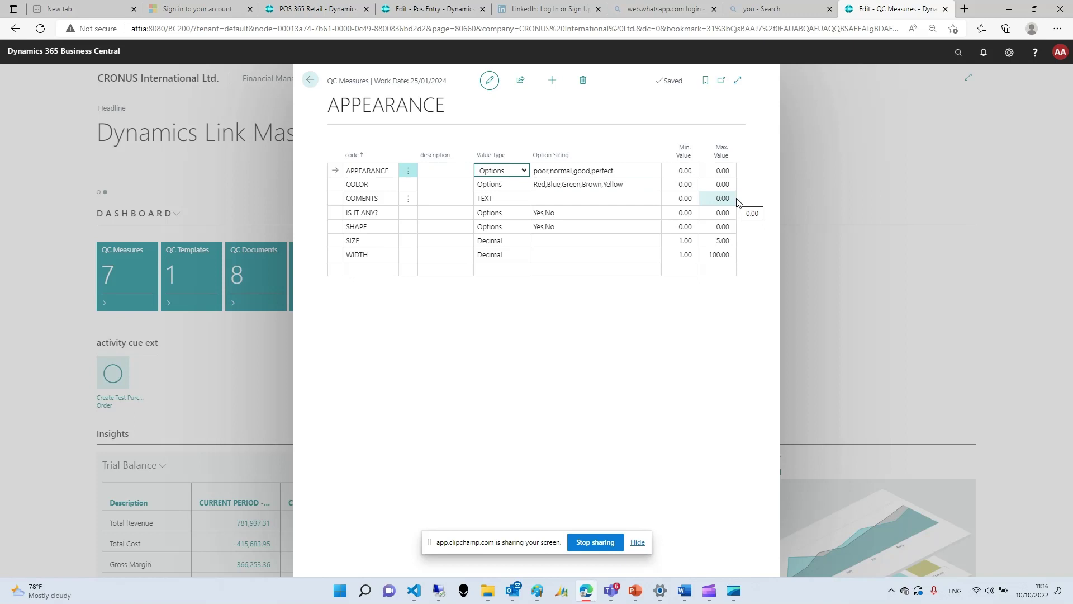
key(Escape)
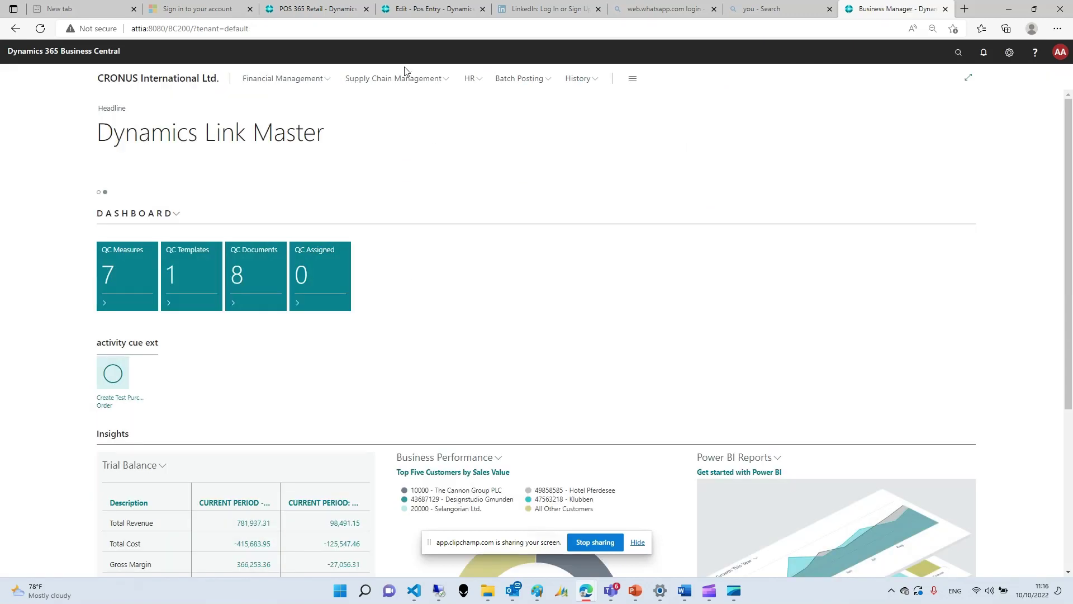
- Review the QCTESTTEMPLATE quality control template and its measures, pass values and decision factors
click(391, 79)
click(489, 103)
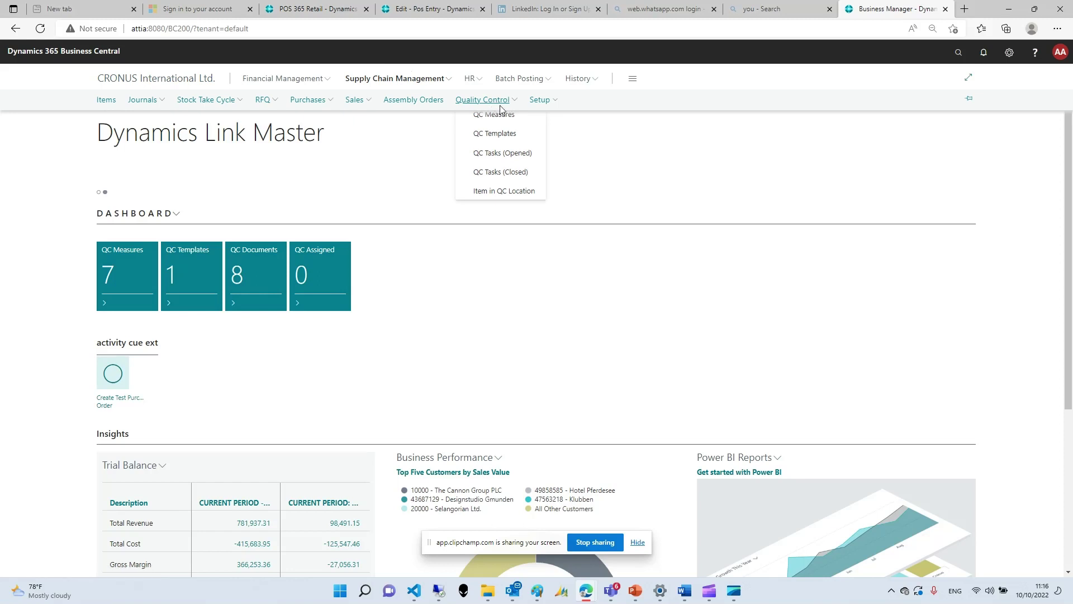
click(519, 140)
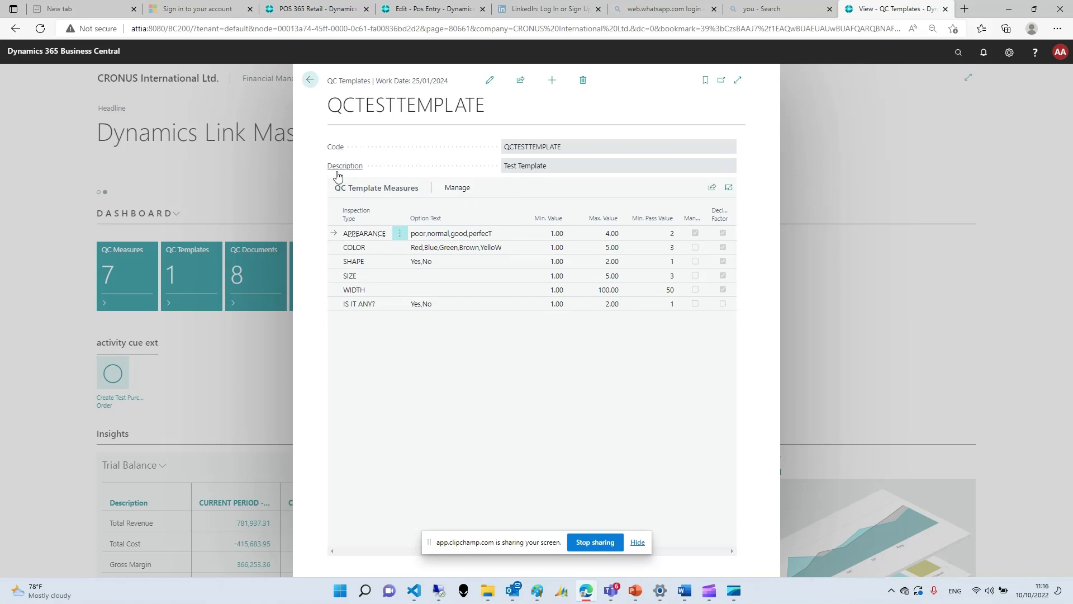
mouse_move(337, 177)
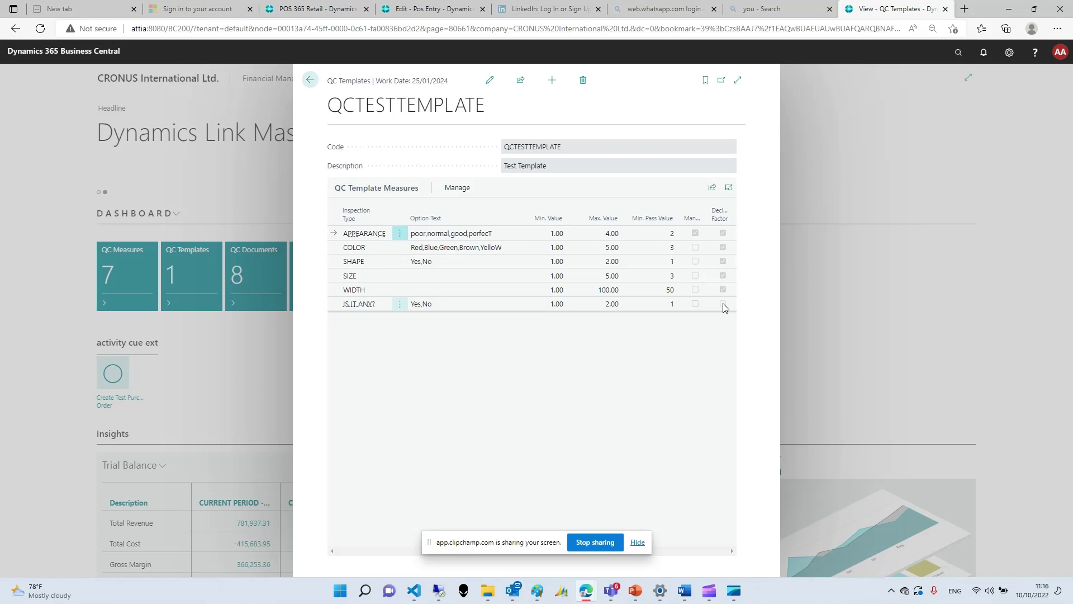
key(Escape)
- Review the Quality Control settings on the card of item 1000, Bicycle, and return to the home page
click(391, 84)
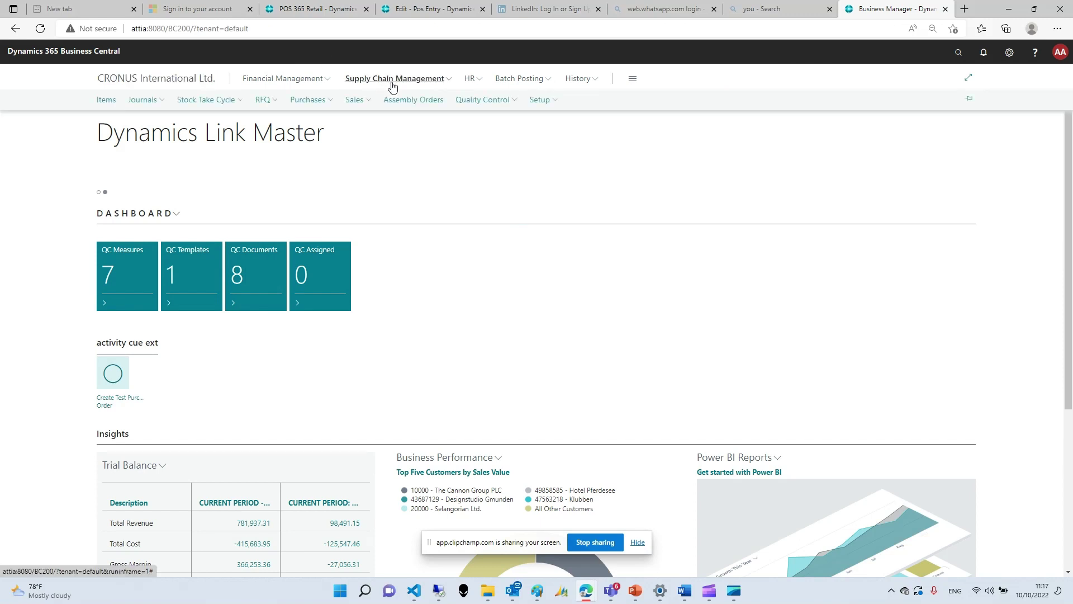
click(105, 99)
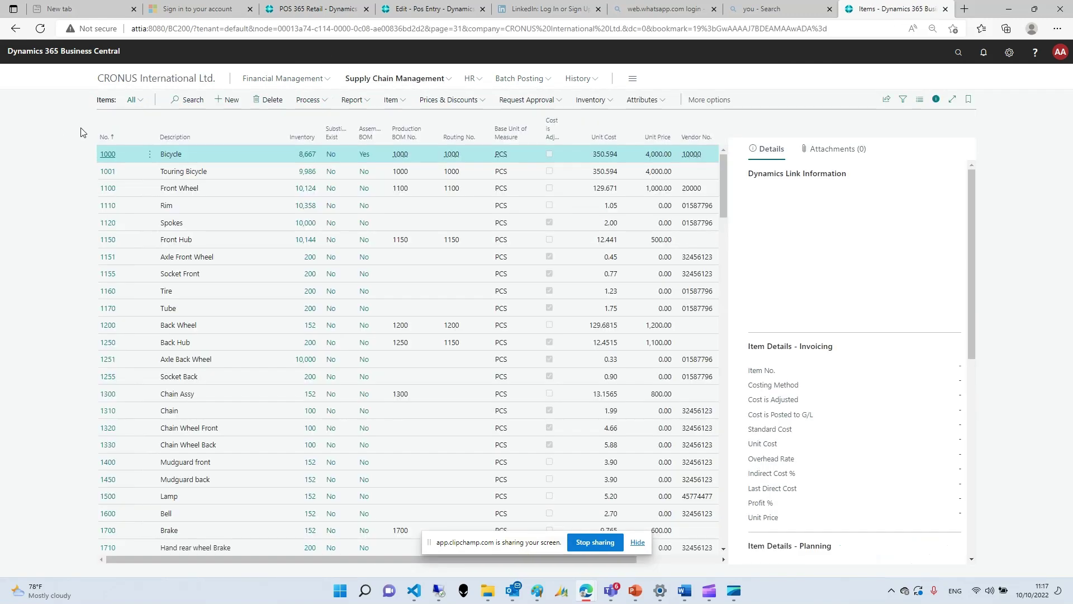
click(40, 158)
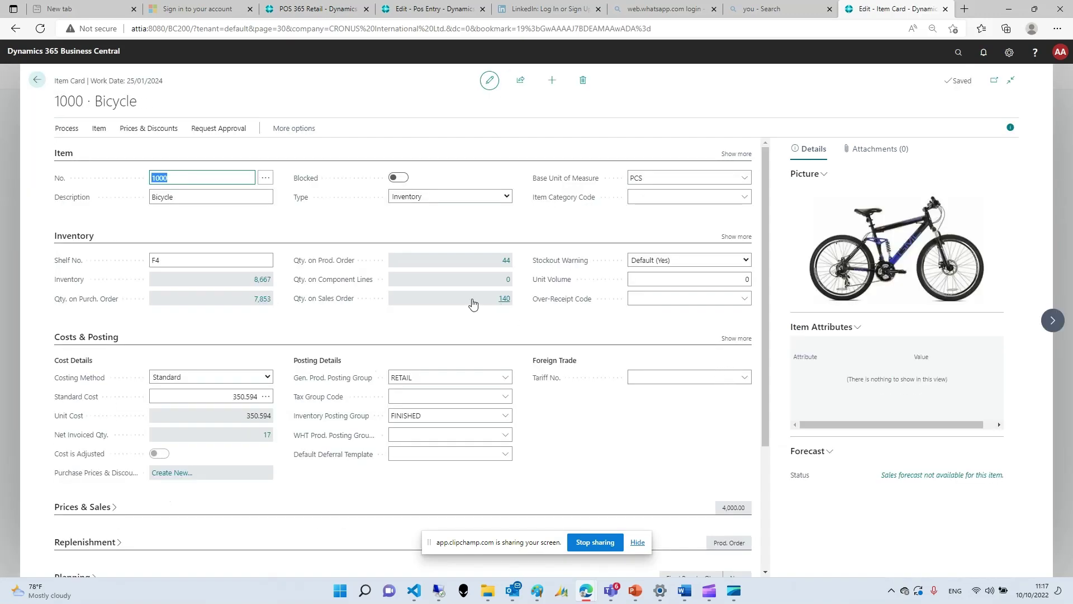
scroll(164, 438, down, 2)
scroll(165, 437, down, 1)
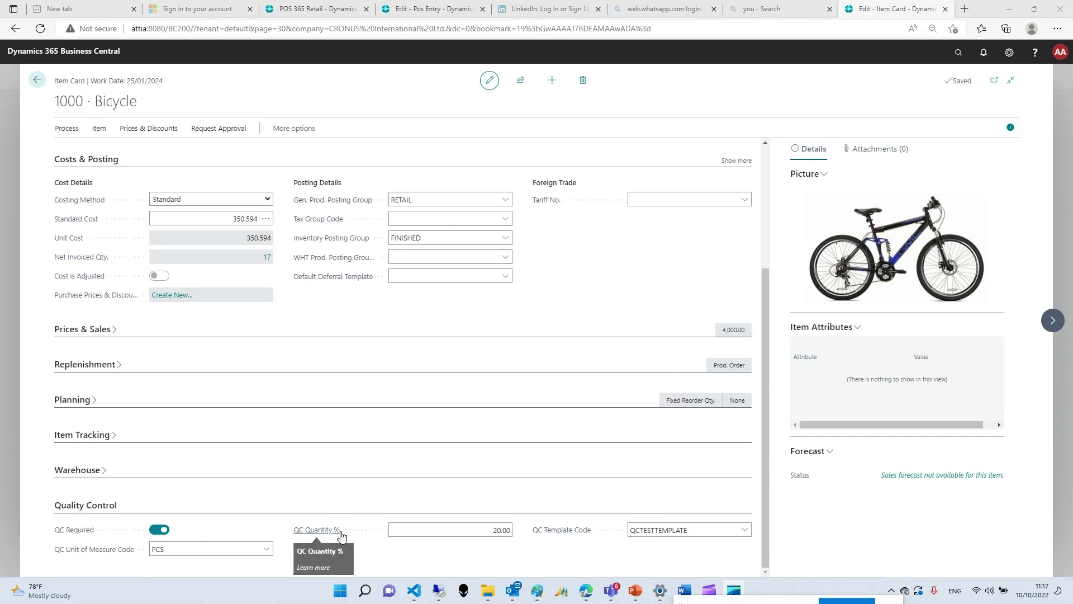
click(445, 530)
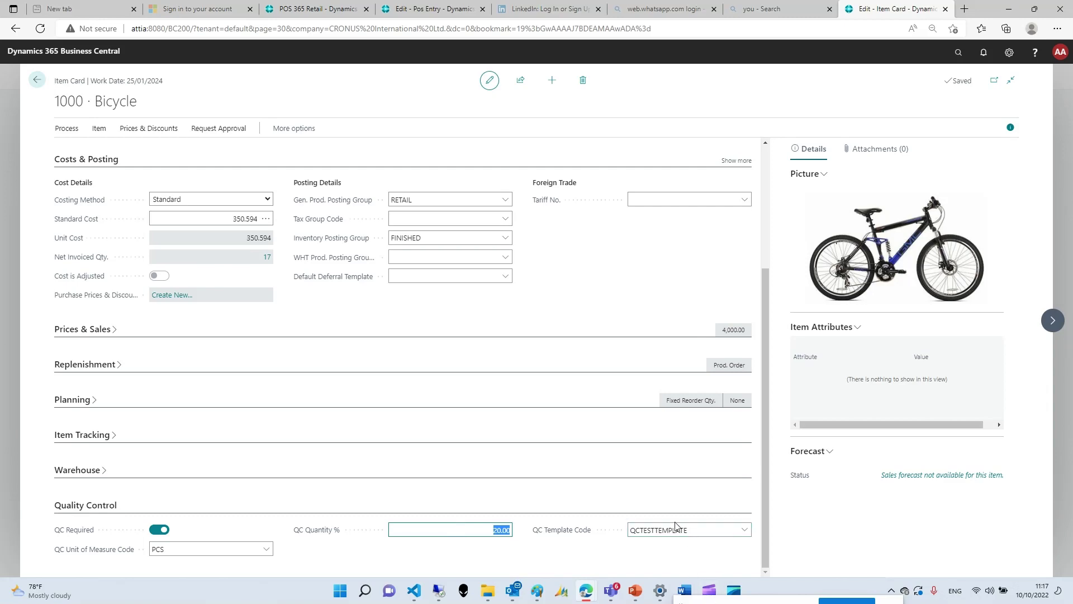
key(Escape)
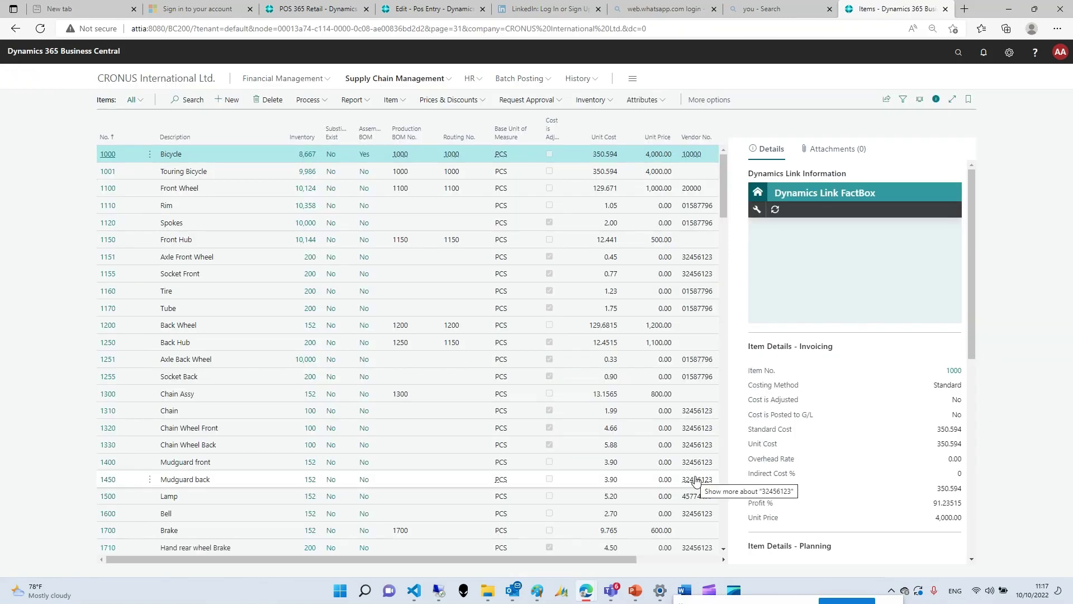
key(Escape)
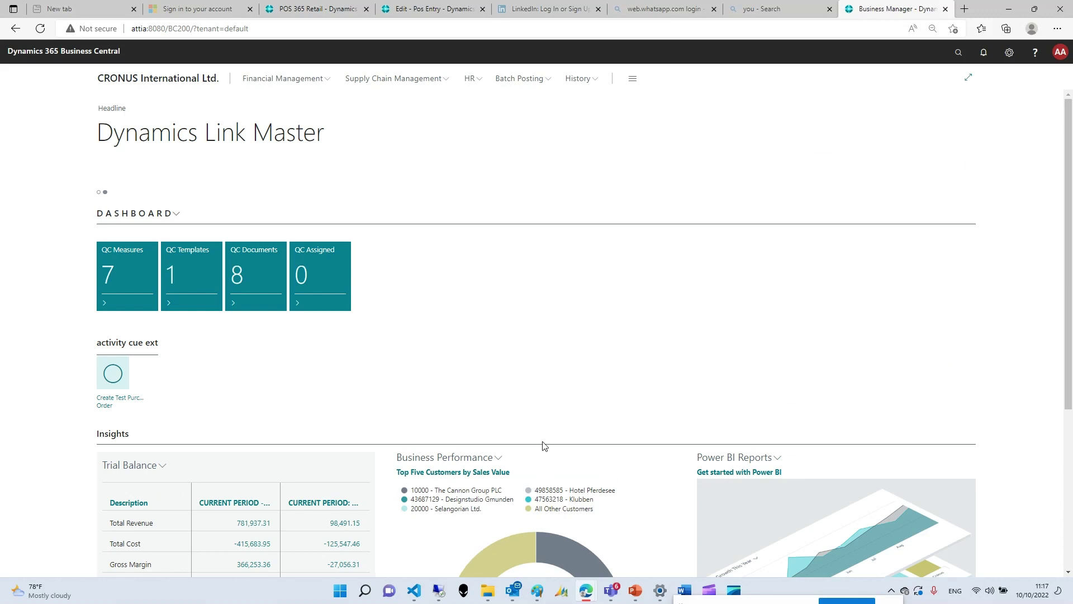
- Create a new purchase order for the vendor London Postmaster
click(422, 80)
click(308, 100)
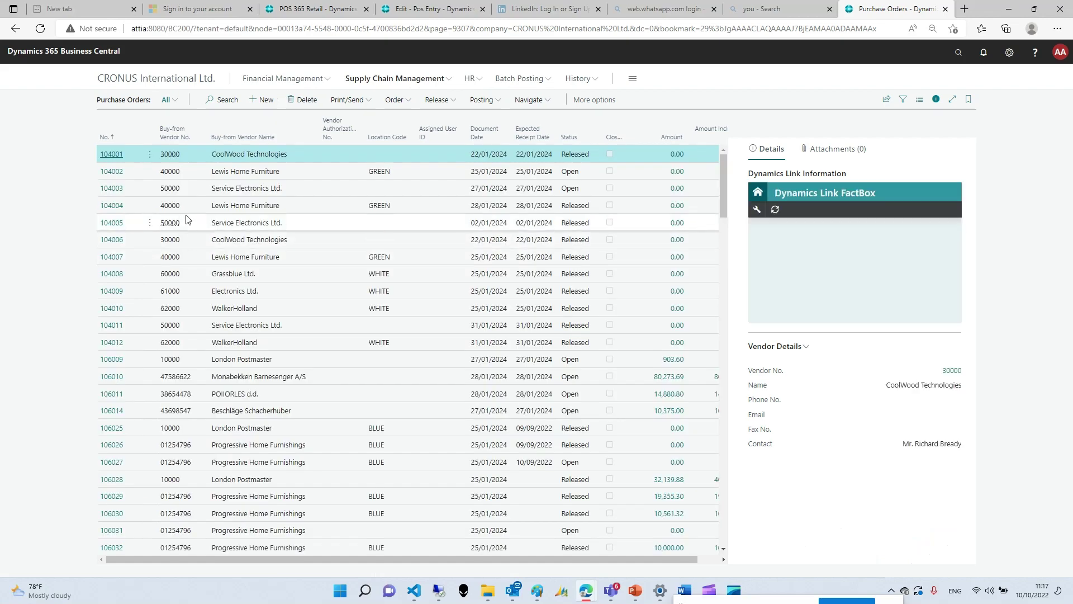
click(263, 100)
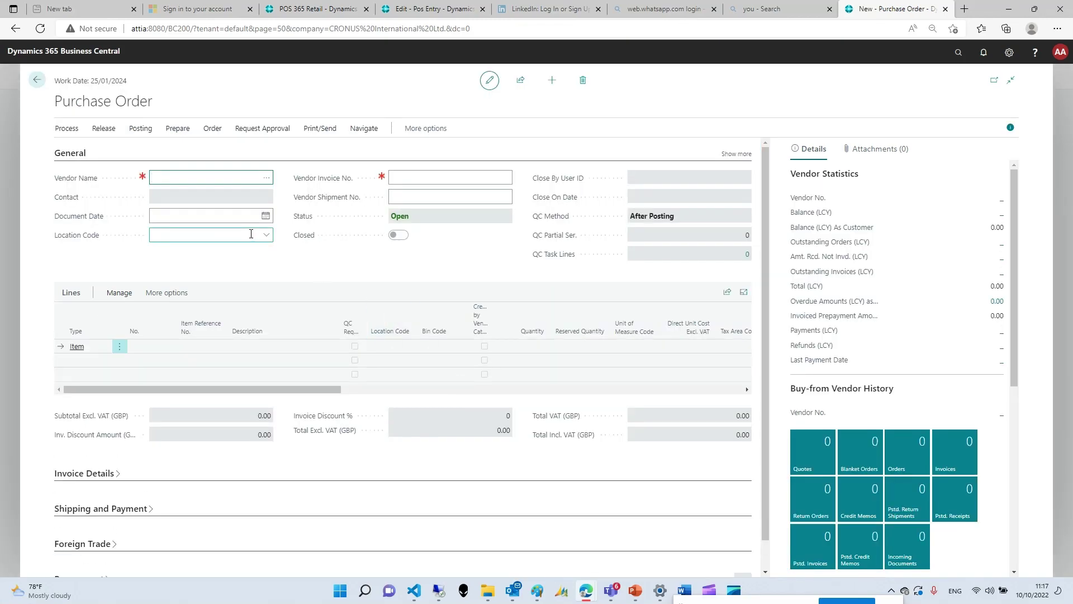
text(10000)
key(Tab)
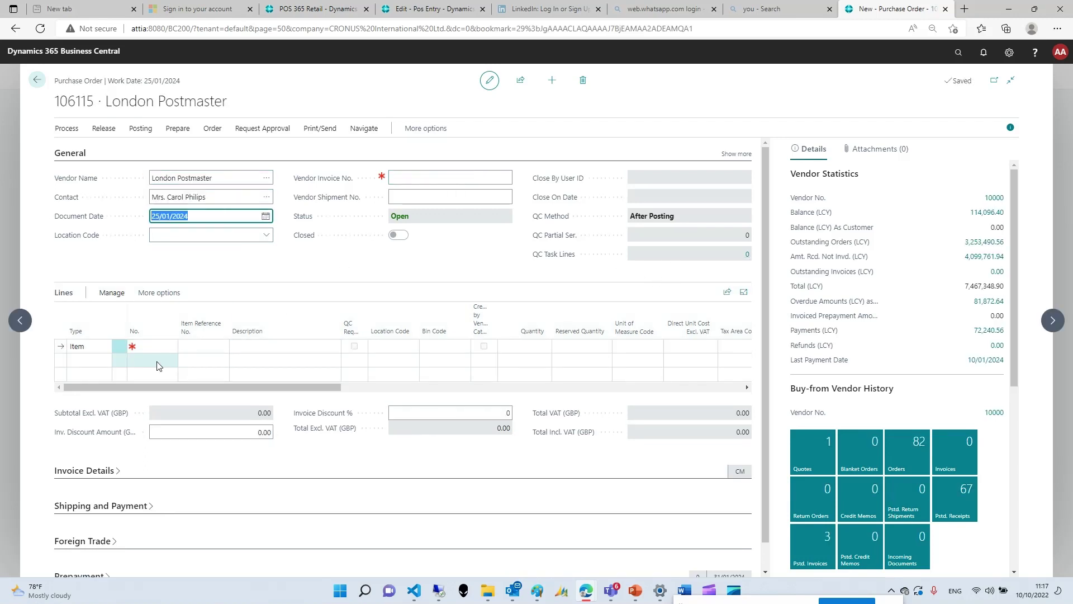
- Add item 1000, Bicycle, to the first purchase order line with location code BLUE
click(154, 346)
text(10)
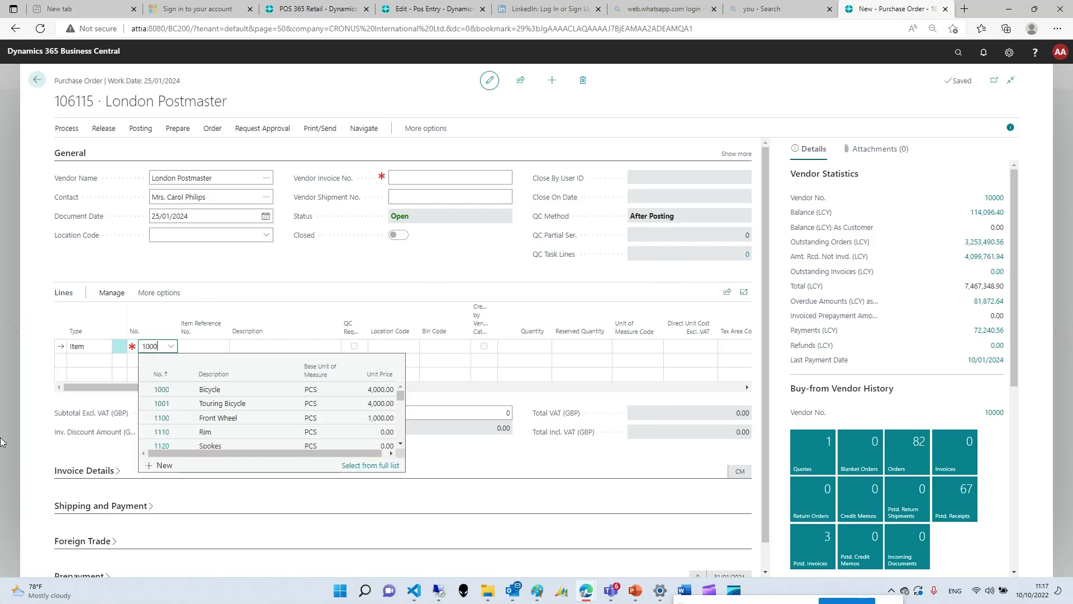
text(00)
key(Tab)
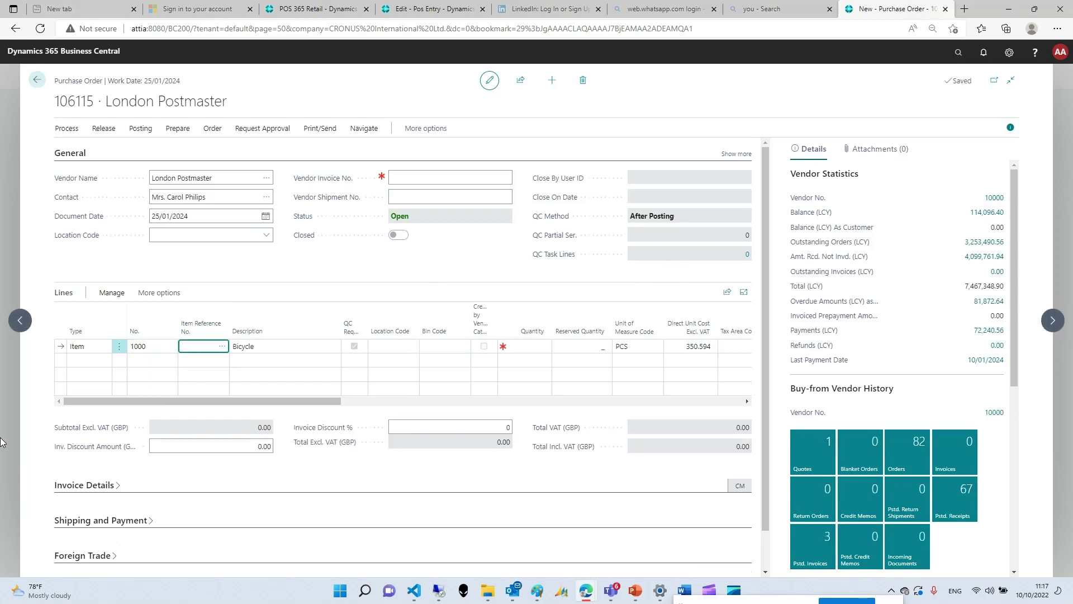
key(Tab)
key(Tab)
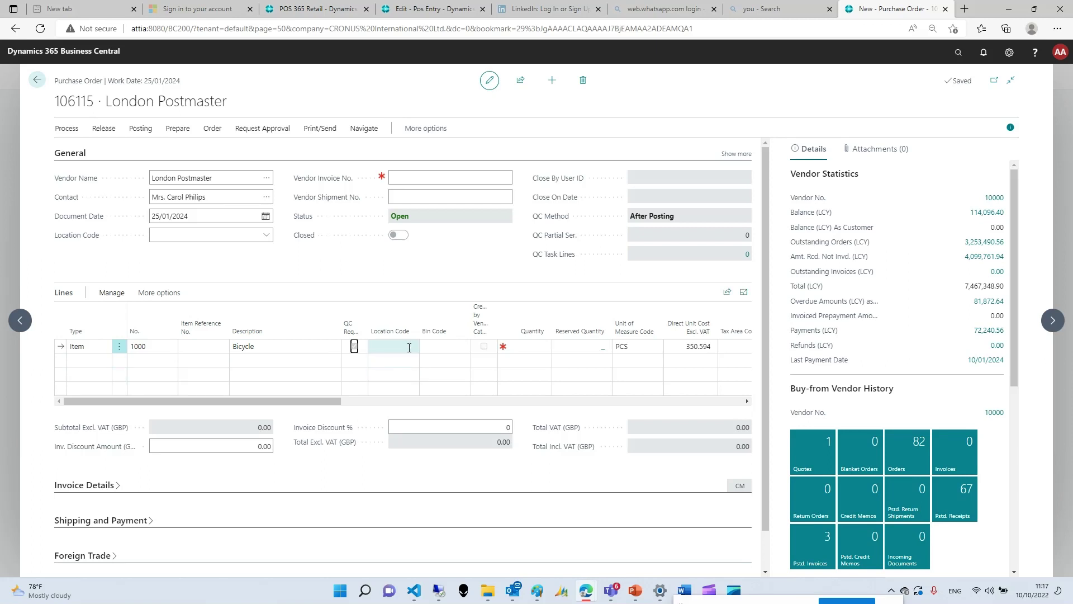
click(354, 346)
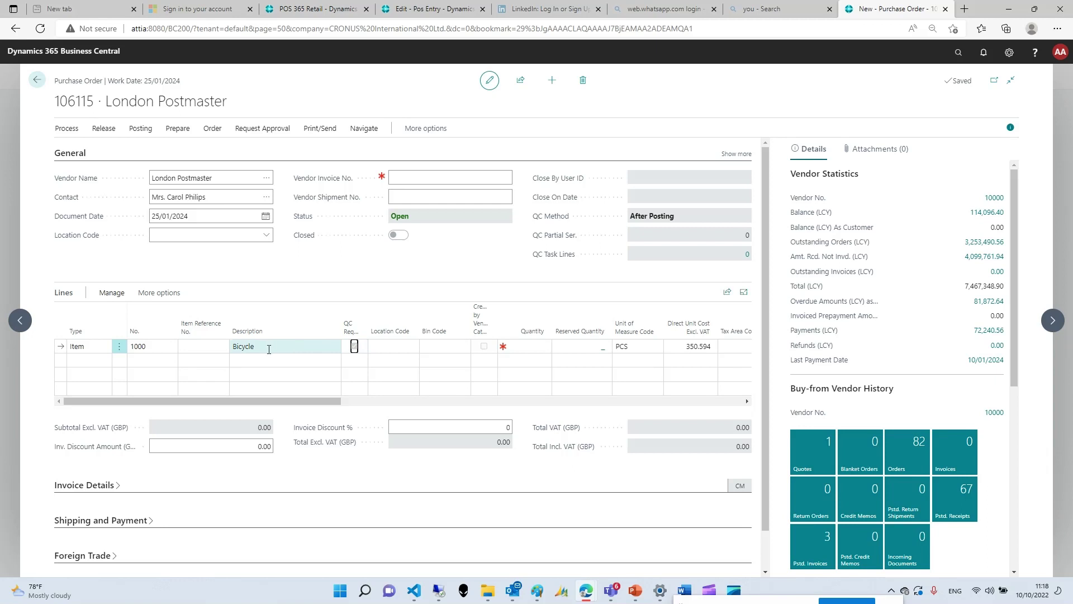
click(413, 347)
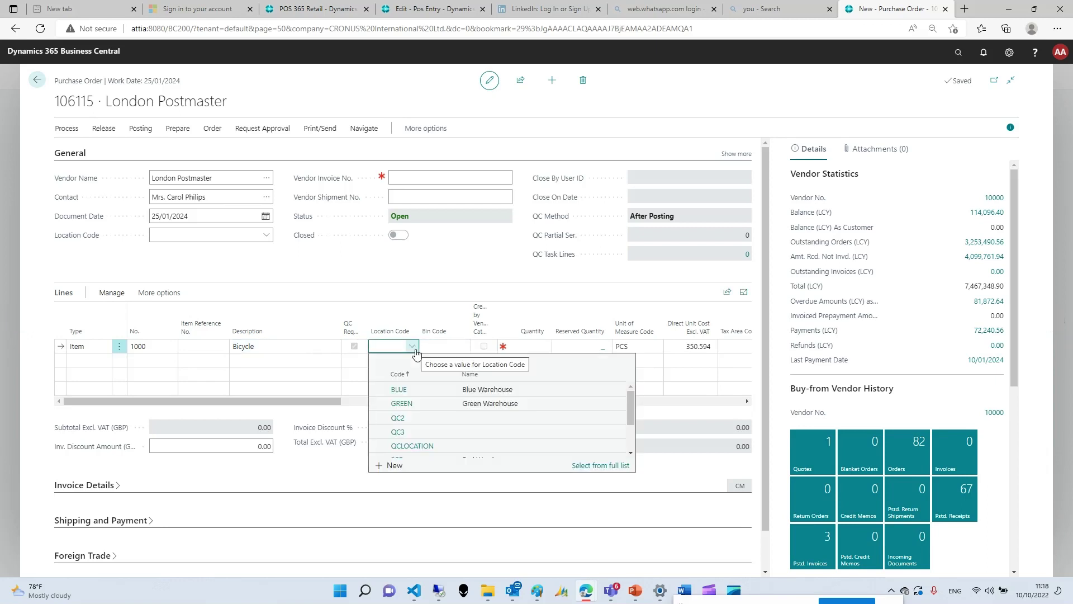
text(blue)
key(Tab)
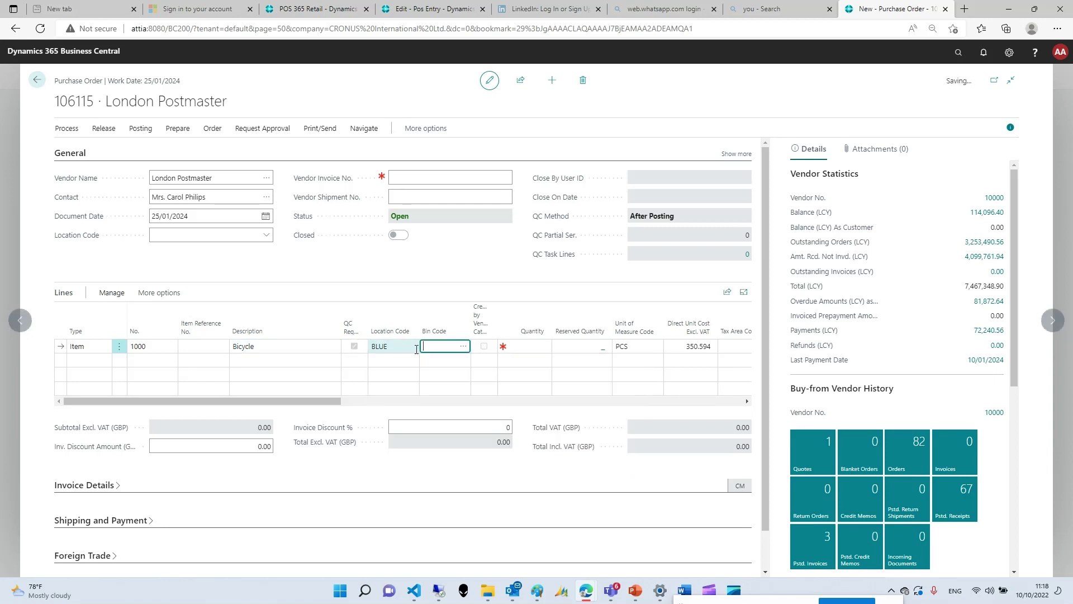
- Add item 70000, Side Panel, on a second purchase order line with location code BLUE
key(Down)
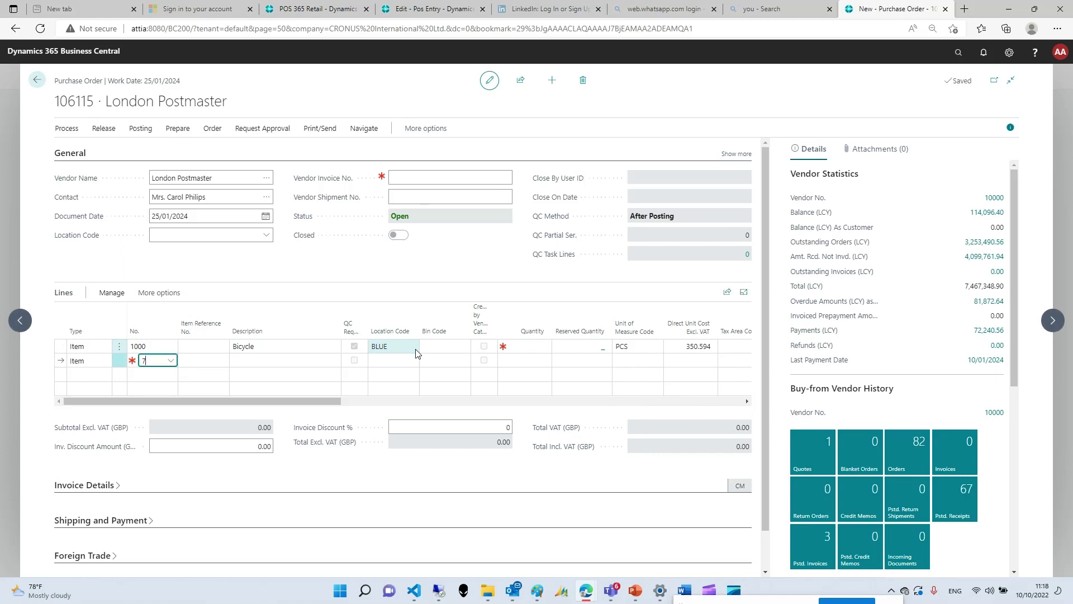
text(70000)
key(Tab)
key(Tab)
key(Tab)
key(Tab)
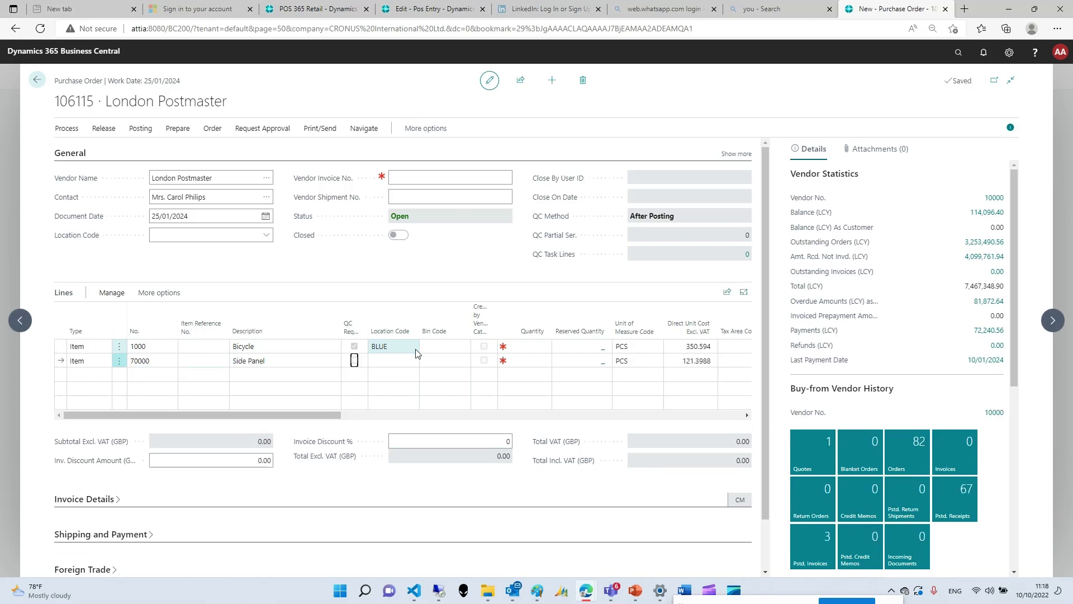
text(blue)
key(Tab)
key(Tab)
key(Up)
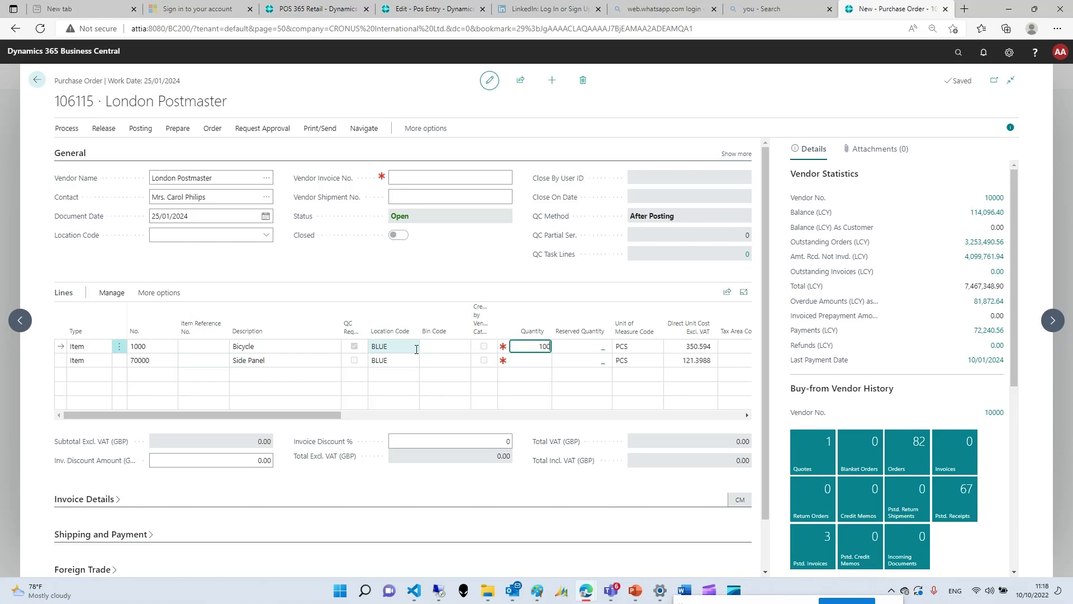
- Complete the purchase order quantities with 100 for Bicycle and 200 for Side Panel, and release the order
key(Down)
text(200)
key(Up)
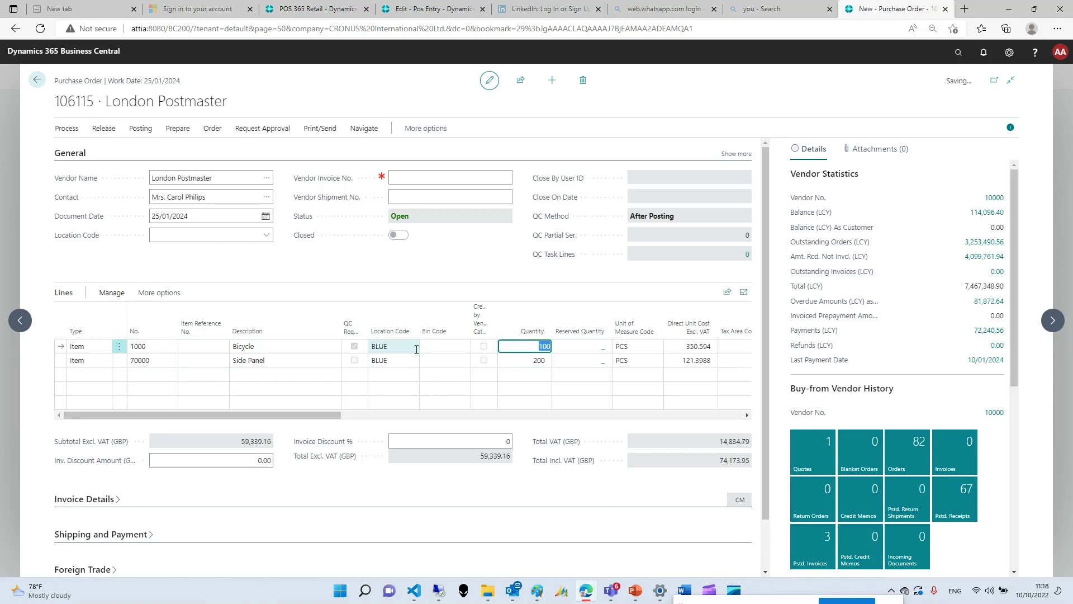
click(104, 129)
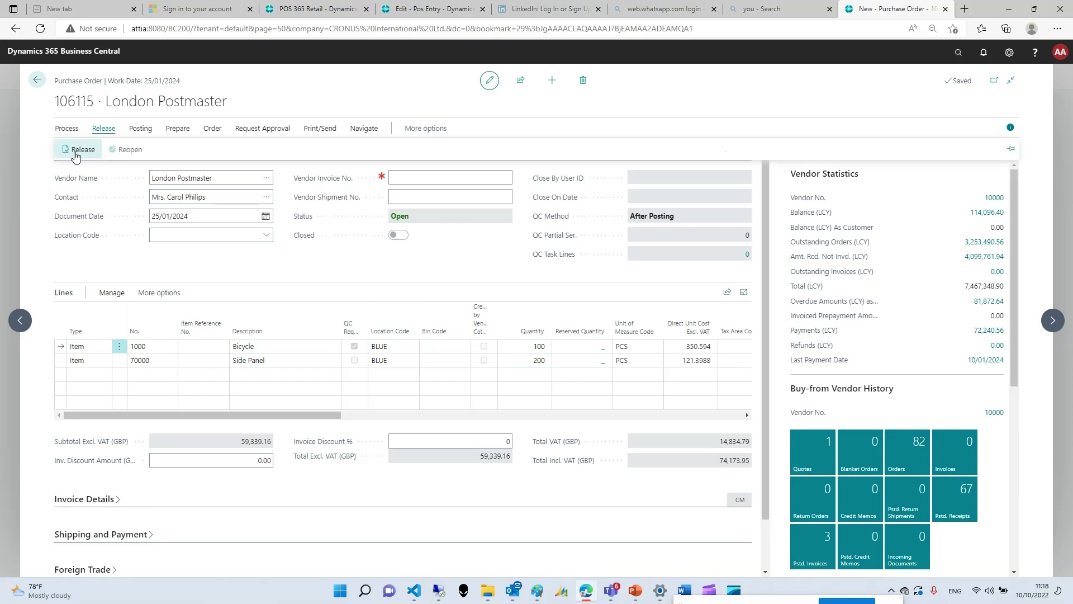
click(76, 151)
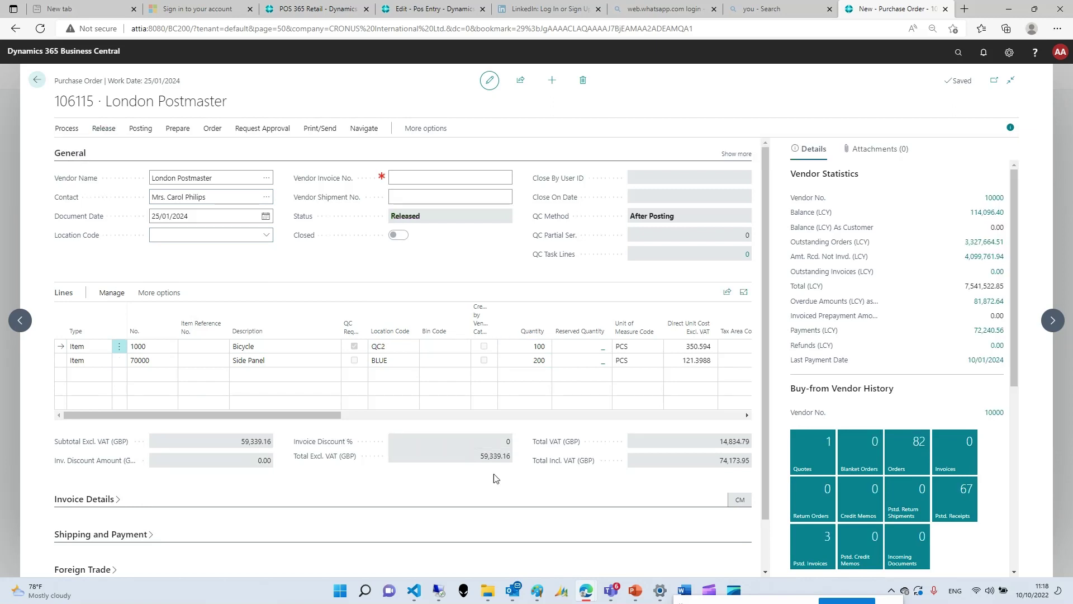
- Check the Bicycle line's location code and QC-required flag, and post the purchase order as Receive only
click(386, 350)
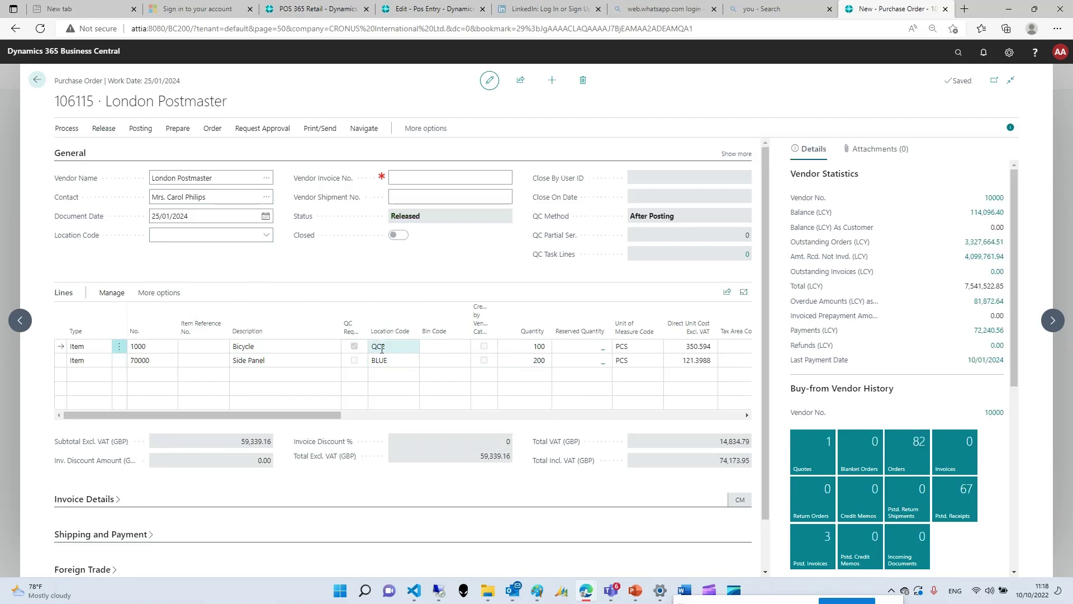
click(352, 350)
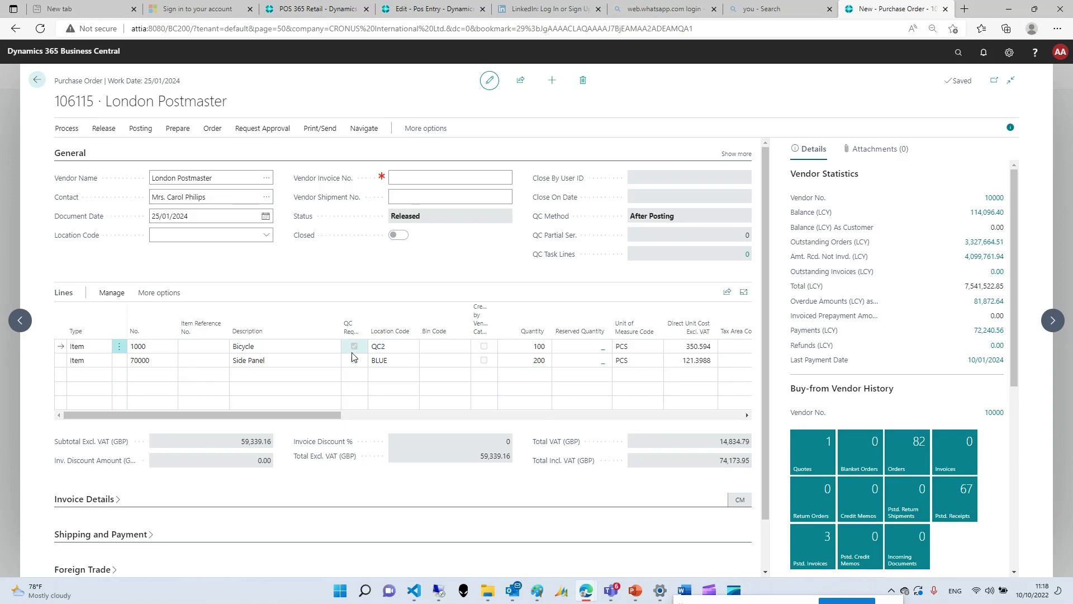
click(143, 132)
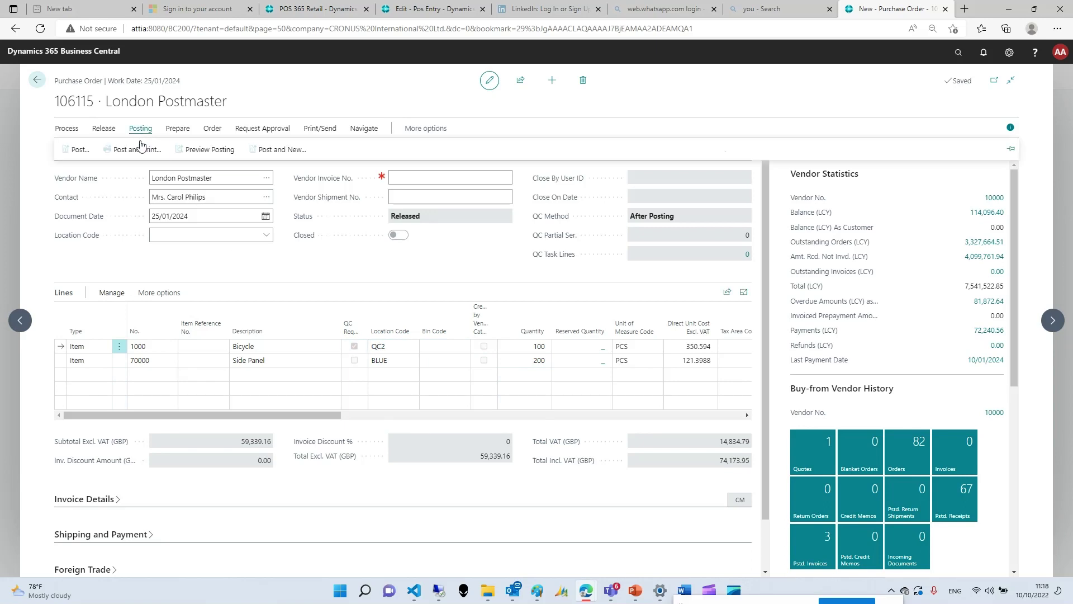
click(80, 151)
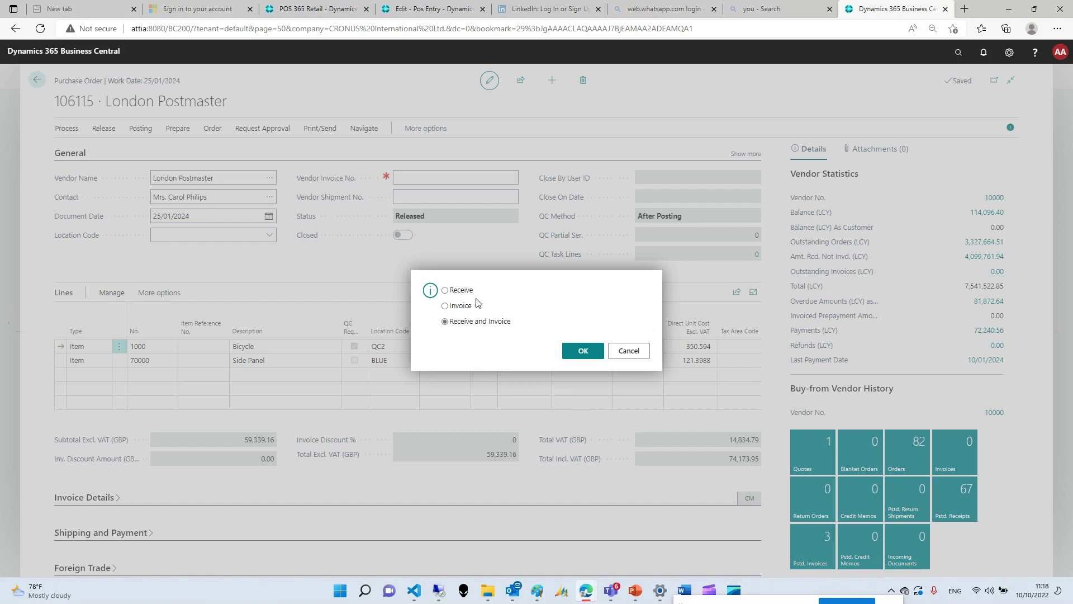
click(464, 289)
click(592, 350)
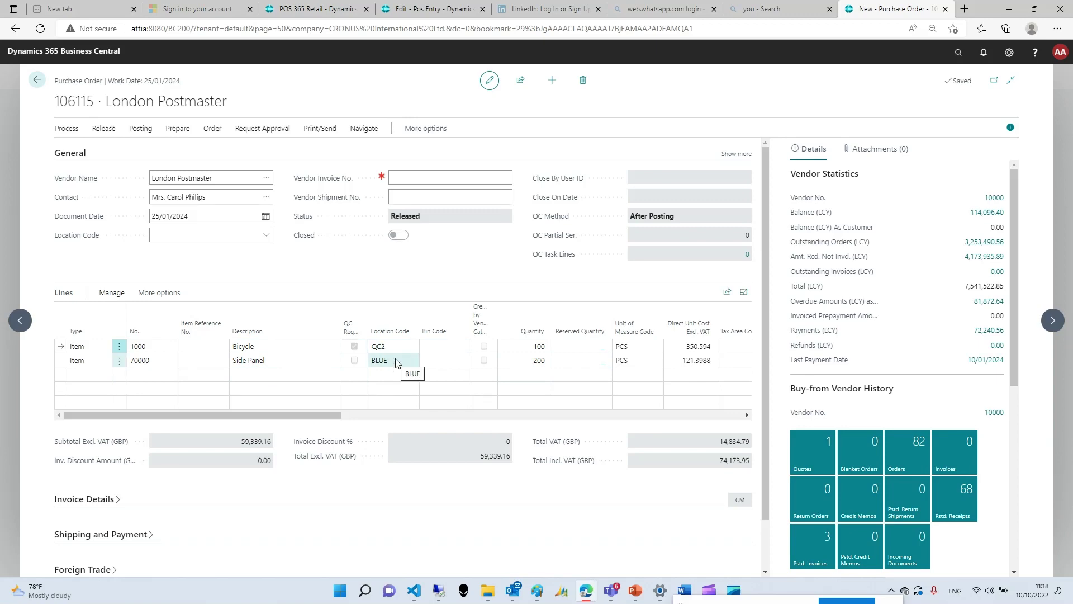
- Leave the purchase order, review the Item in QC Location entries for the newly received Bicycle, and return to the home page
key(Escape)
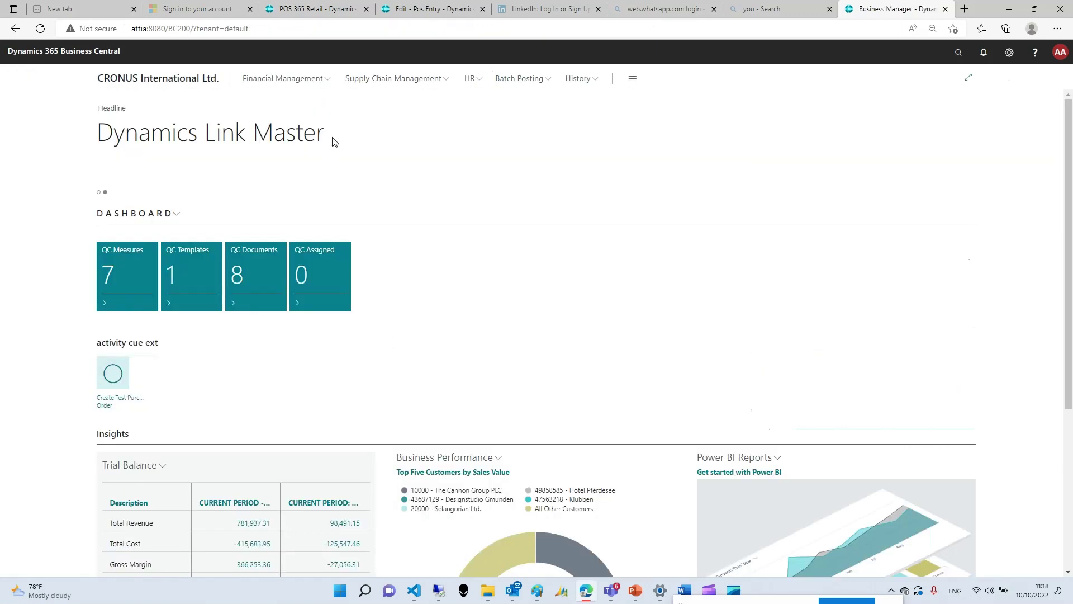
click(388, 85)
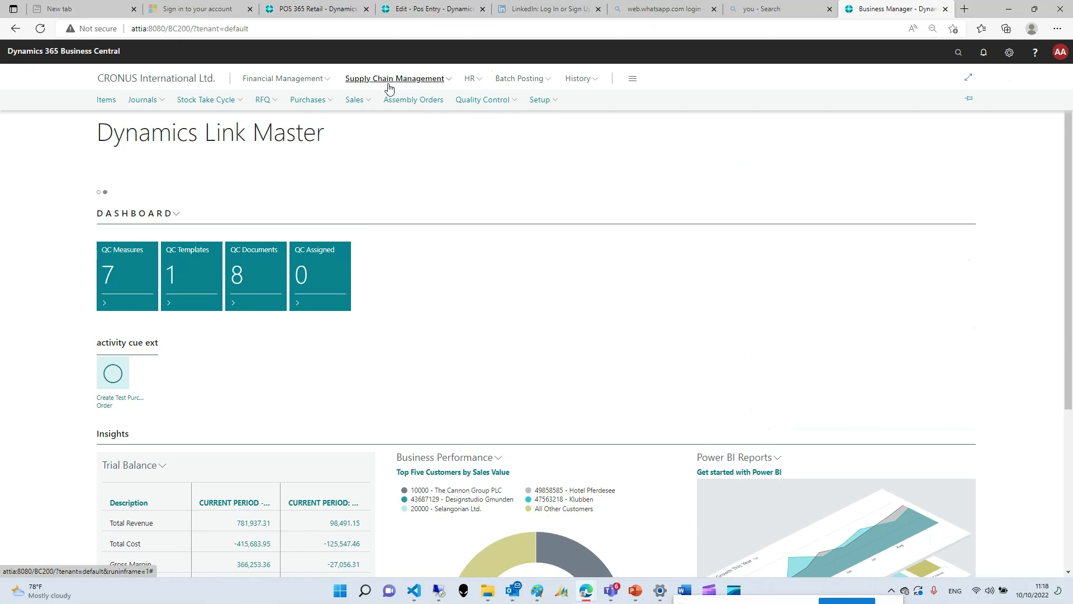
click(483, 102)
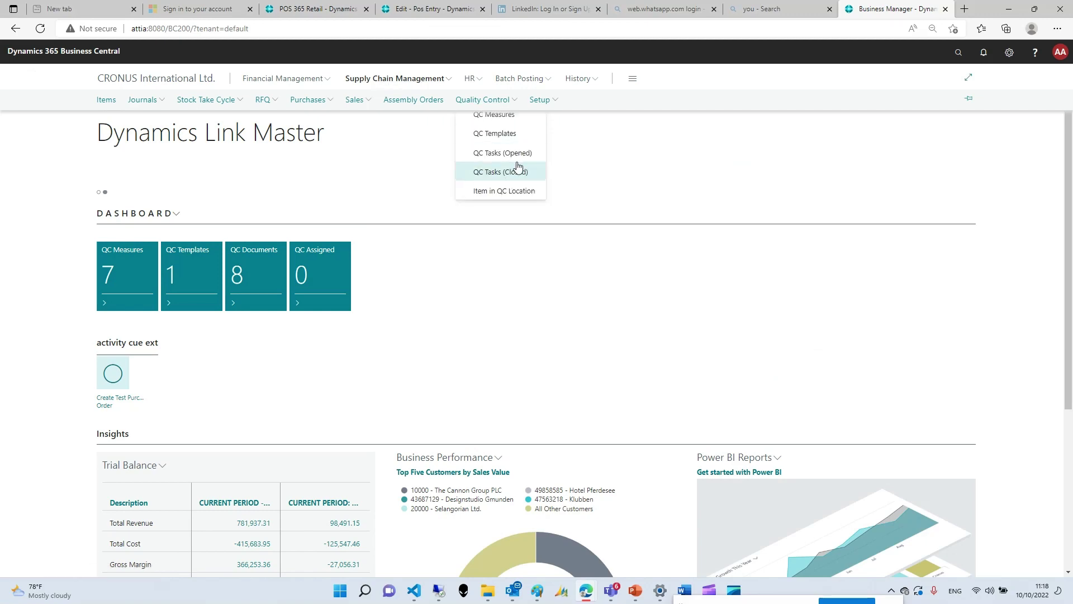
click(505, 191)
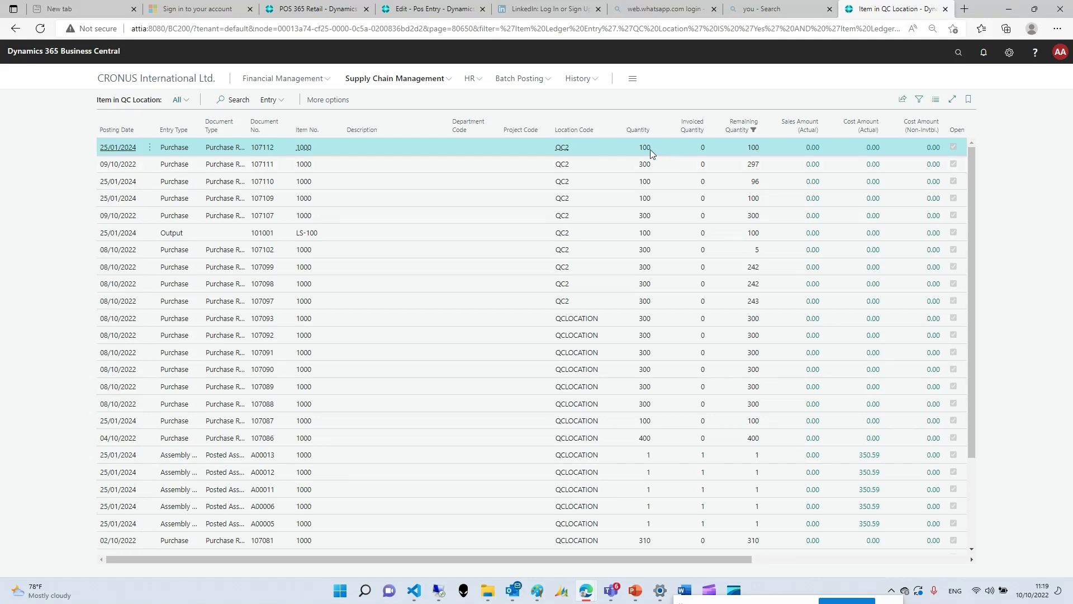
key(Escape)
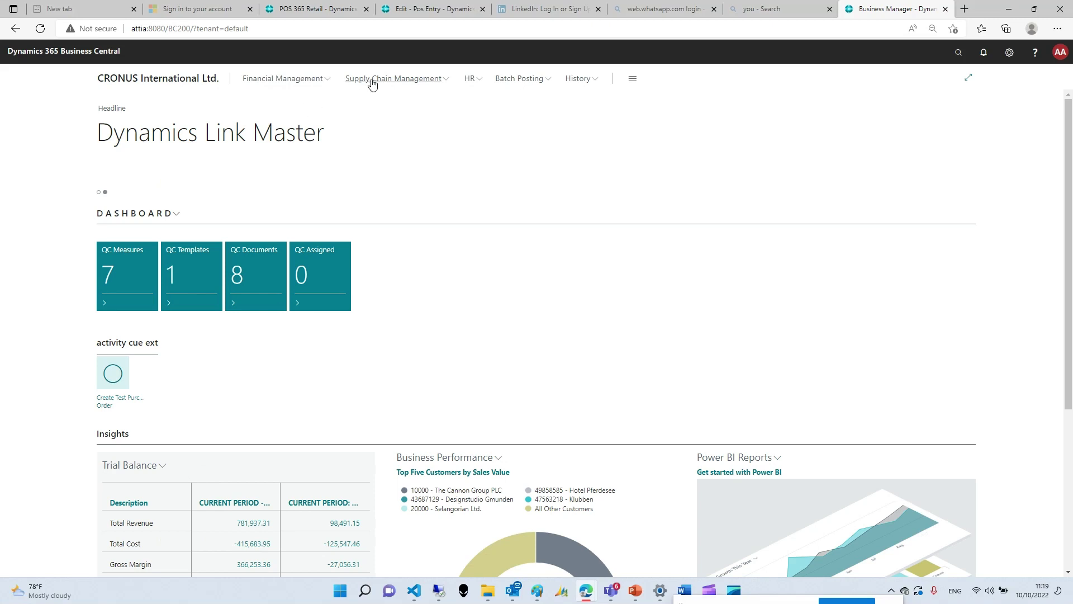
- Create a new quality control task from the list of opened QC tasks
click(434, 81)
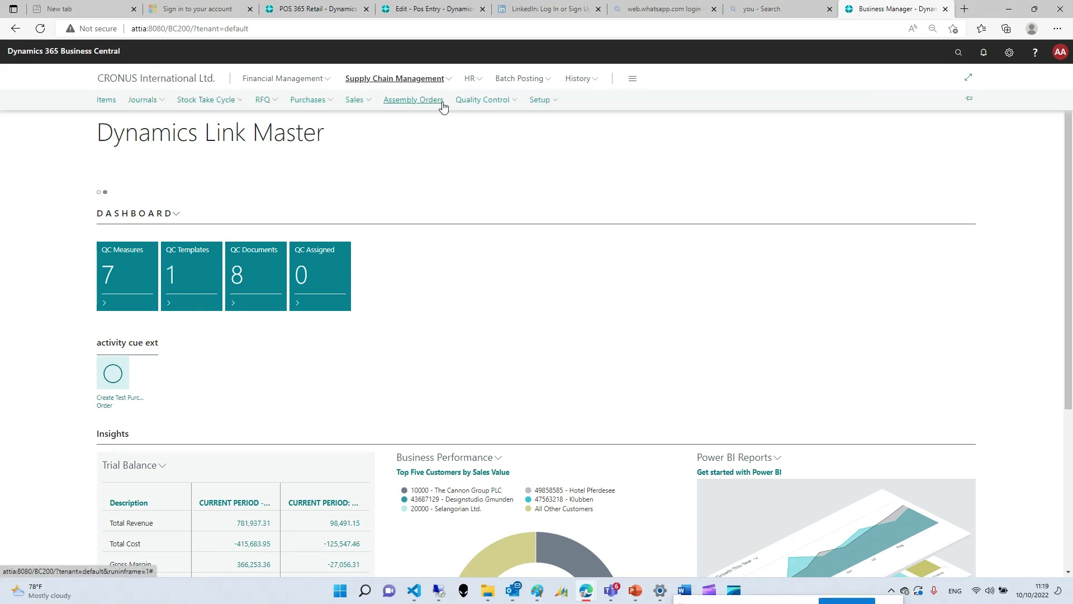
click(480, 100)
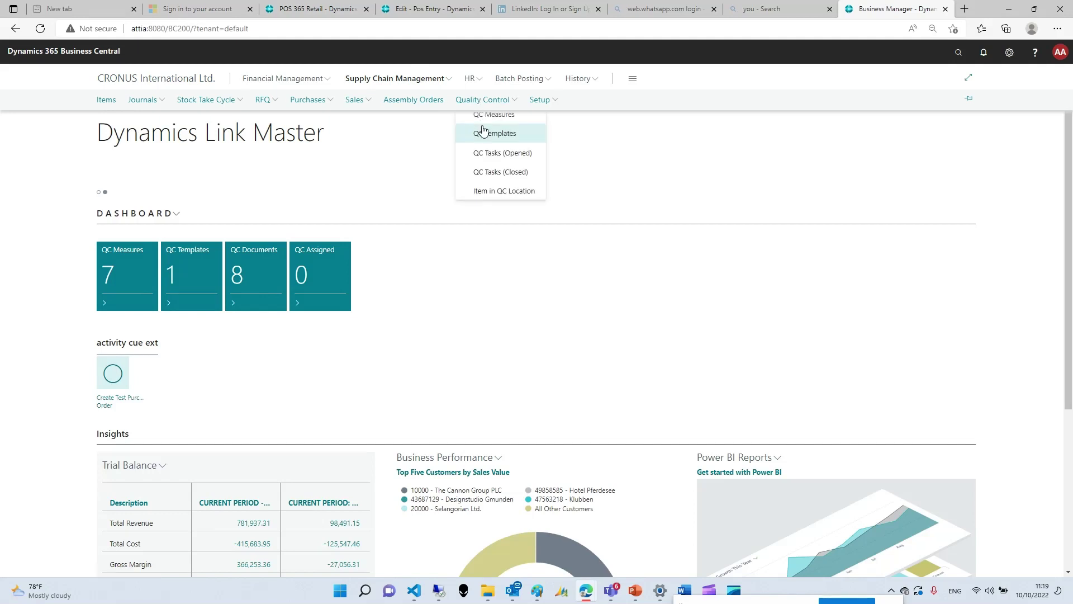
click(499, 162)
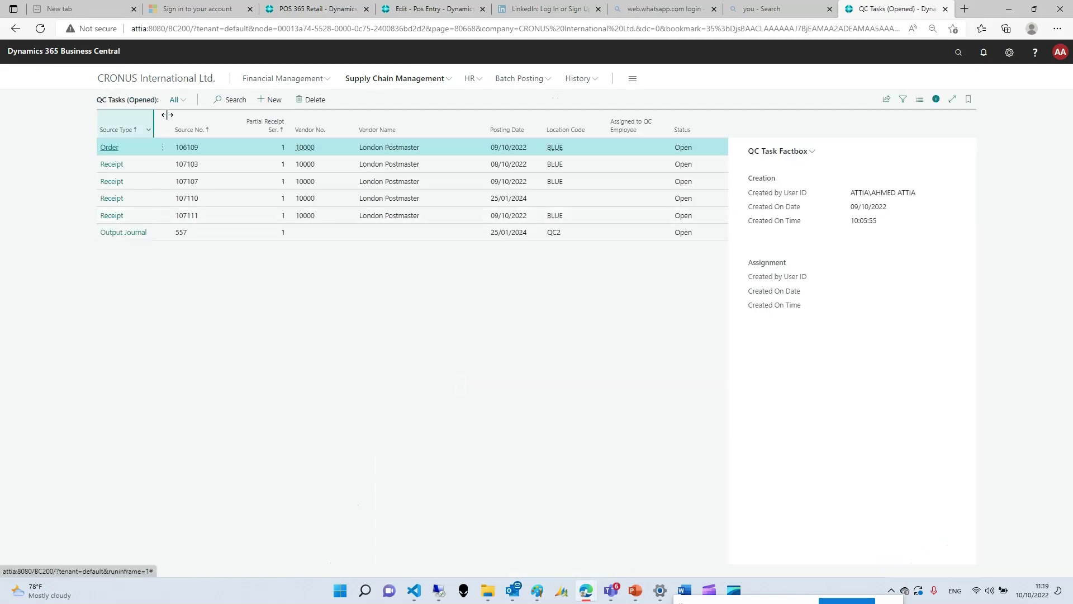
click(264, 104)
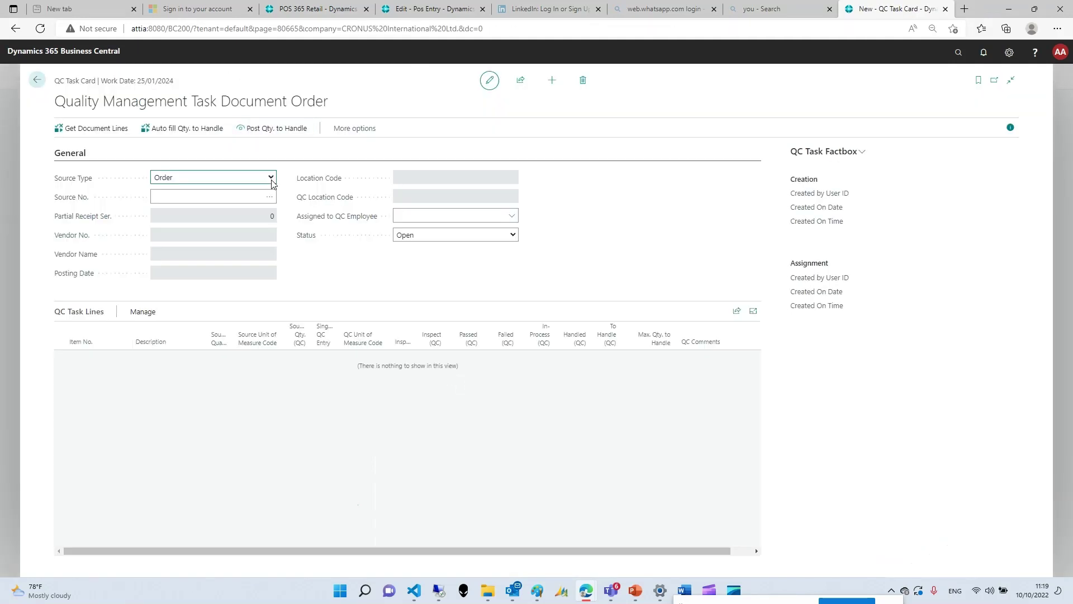
- Set the task's source type to Receipt, choose the highest-numbered posted purchase receipt as source, and get its document lines
click(271, 182)
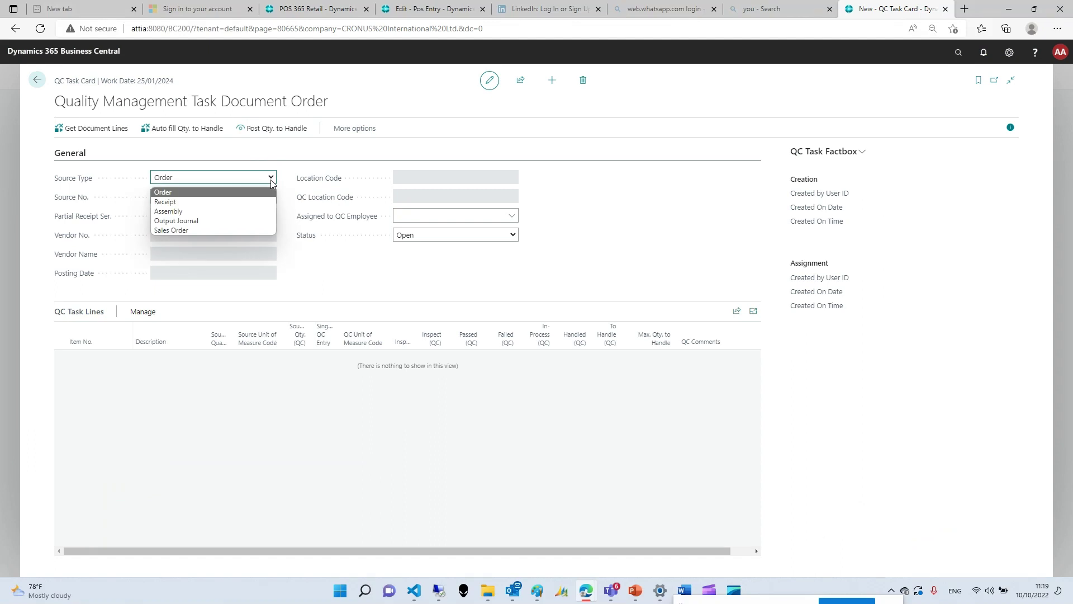
click(221, 201)
click(267, 202)
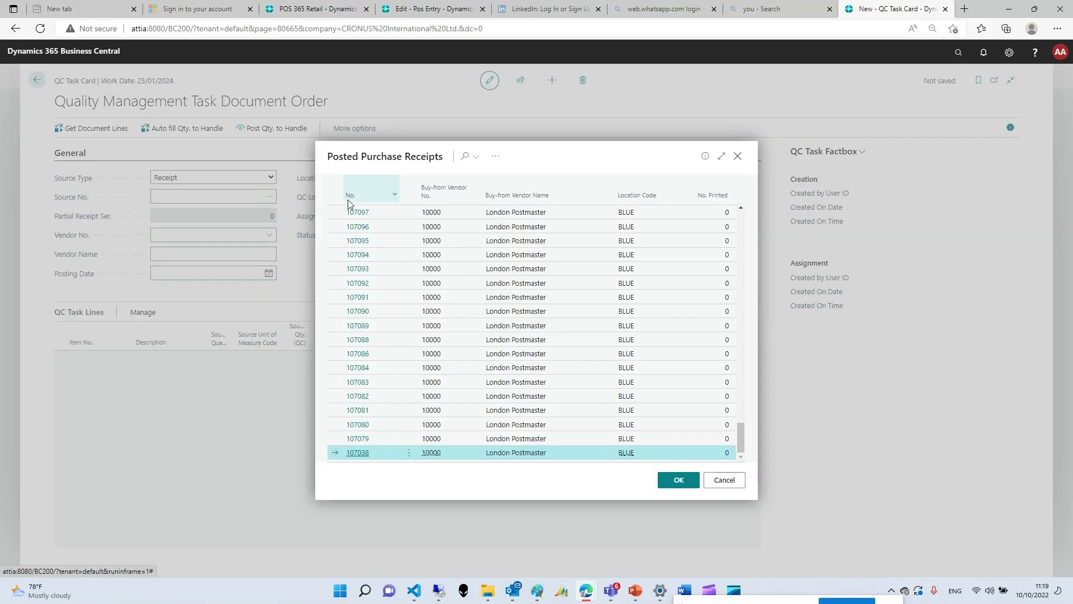
click(369, 195)
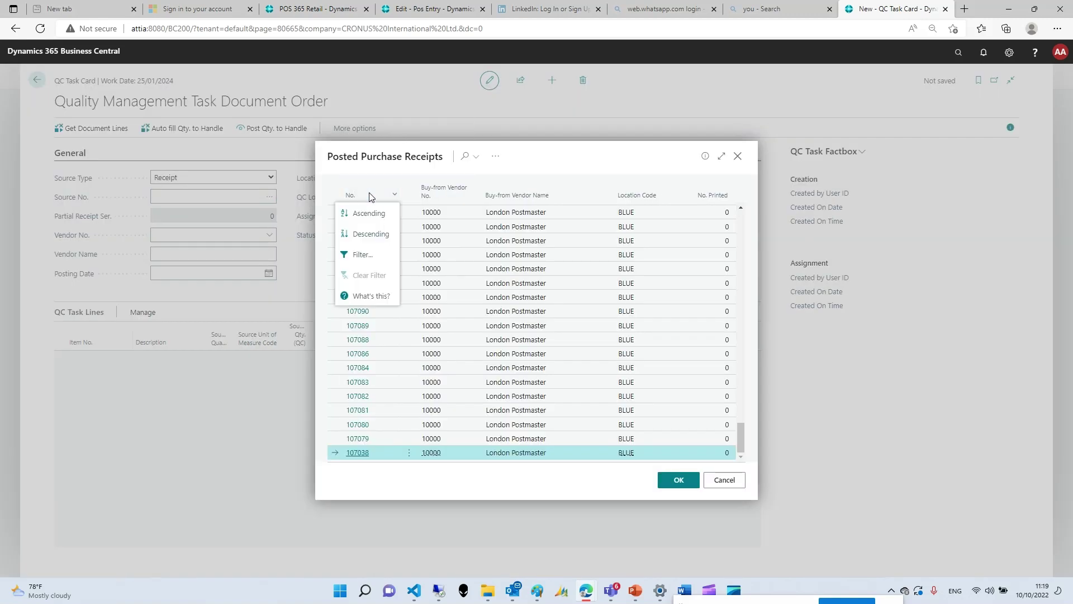
click(366, 232)
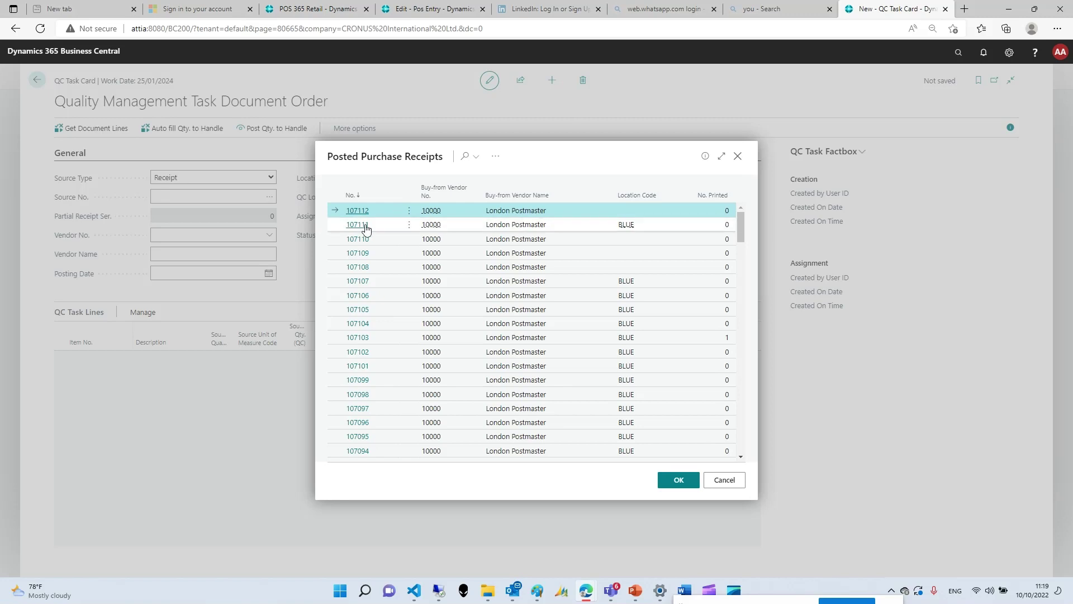
click(678, 480)
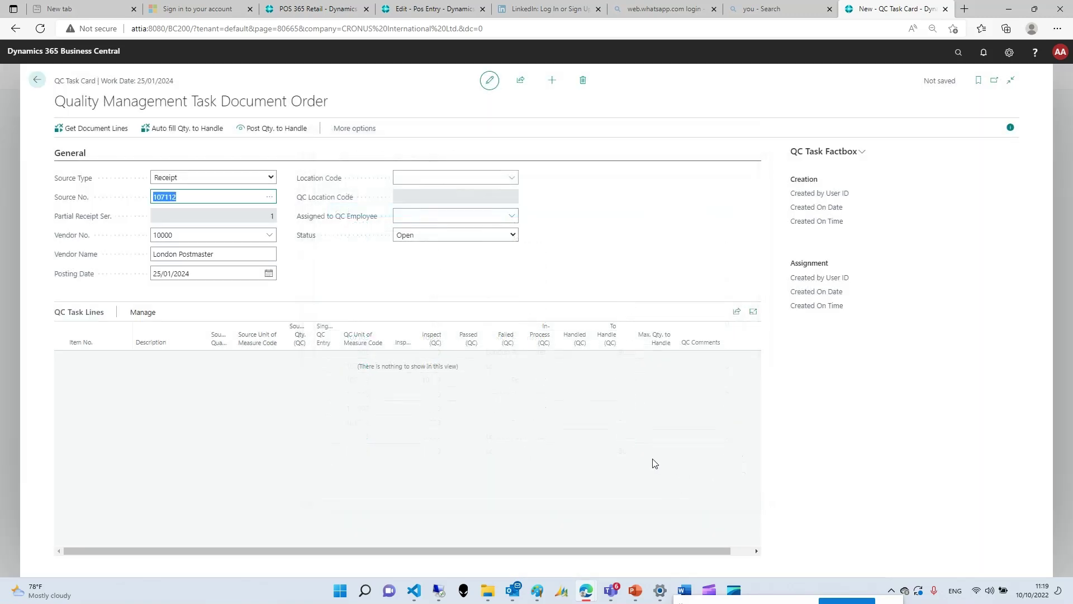
click(101, 128)
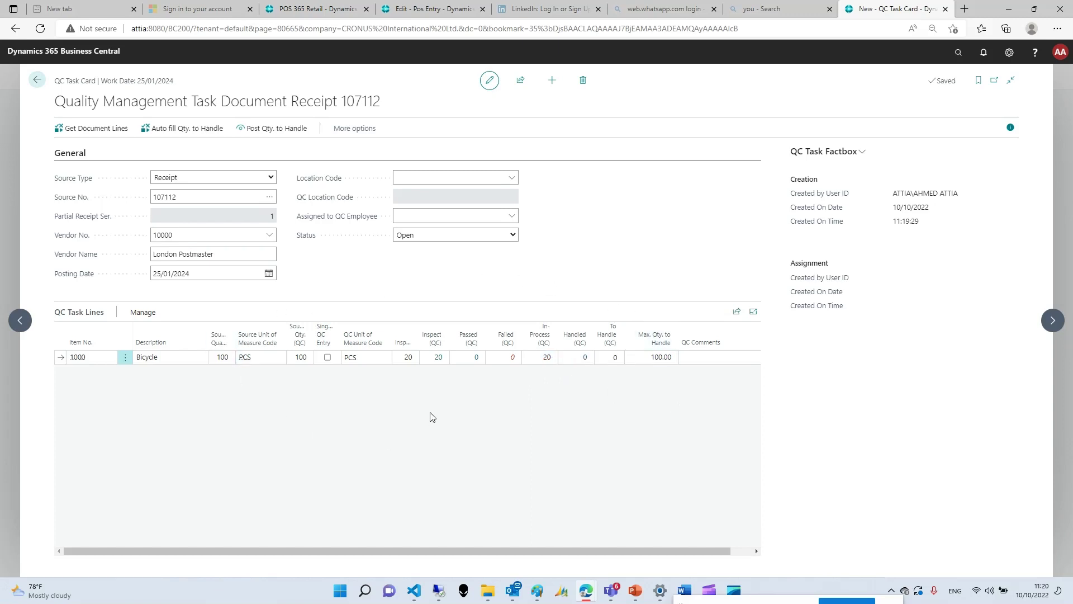
- Open the inspection entries from the Bicycle task line's inspect quantity and examine the serial entries and their QC measures
click(439, 357)
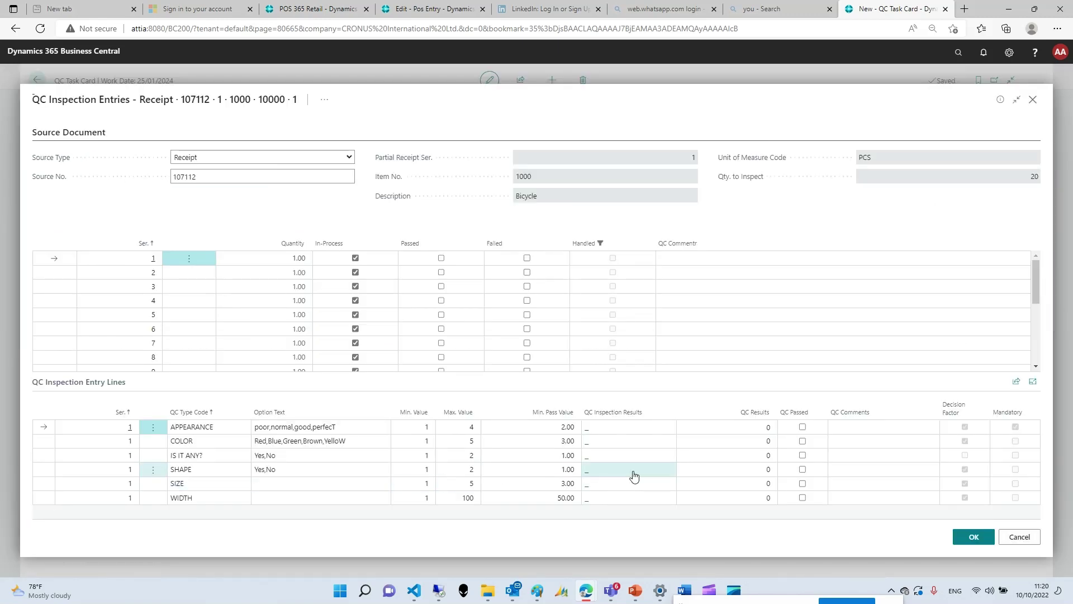
key(ctrl+plus)
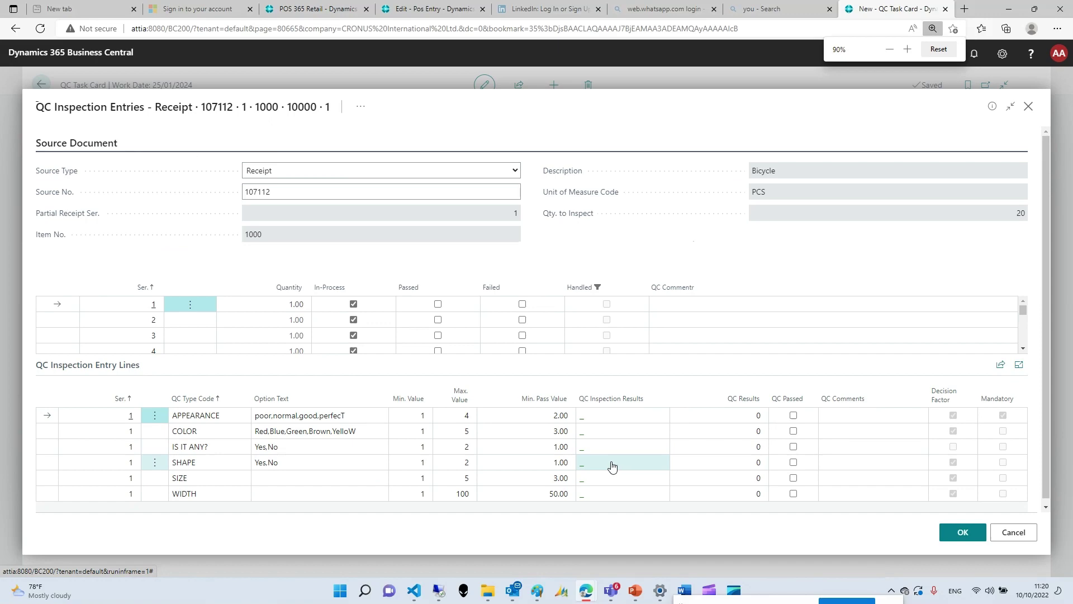
key(ctrl+minus)
key(ctrl+minus)
key(ctrl+minus)
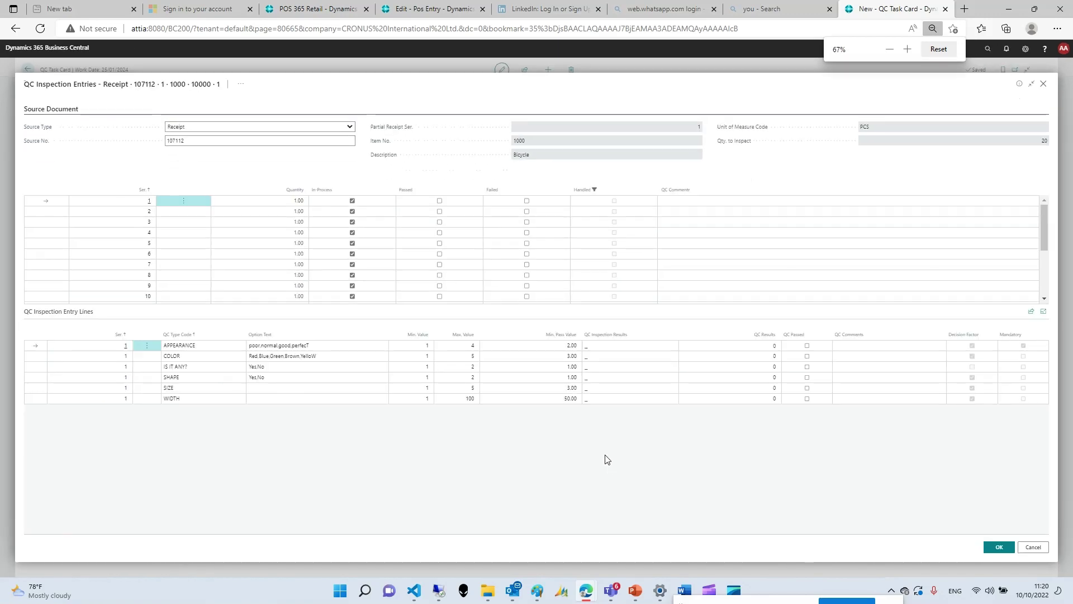
key(ctrl+plus)
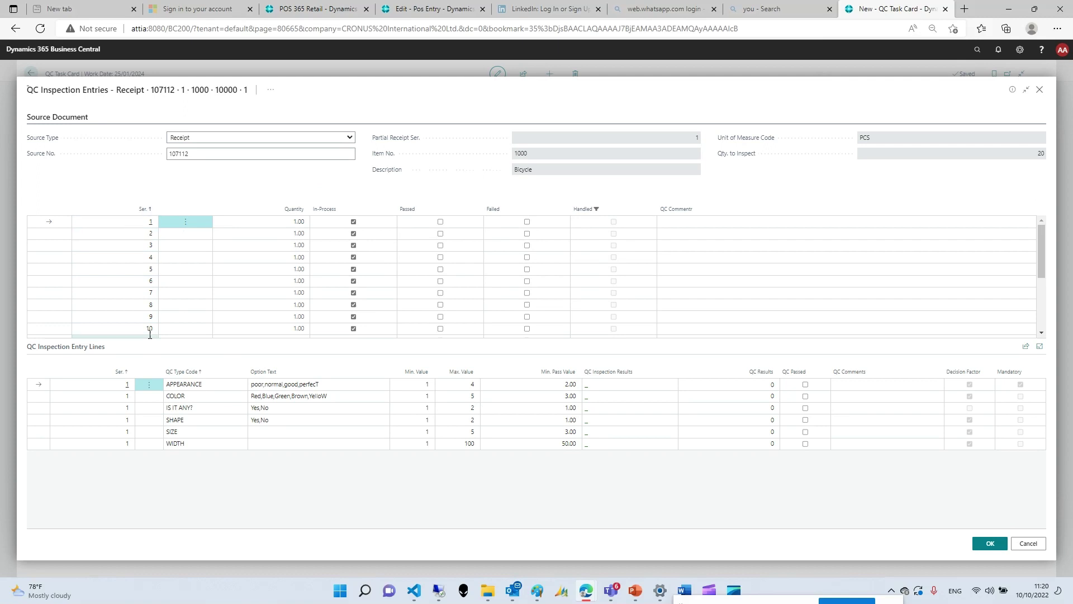
scroll(149, 334, down, 5)
scroll(140, 324, up, 5)
- For inspection entry 2, set the APPEARANCE result to good and the COLOR result to Green
click(85, 232)
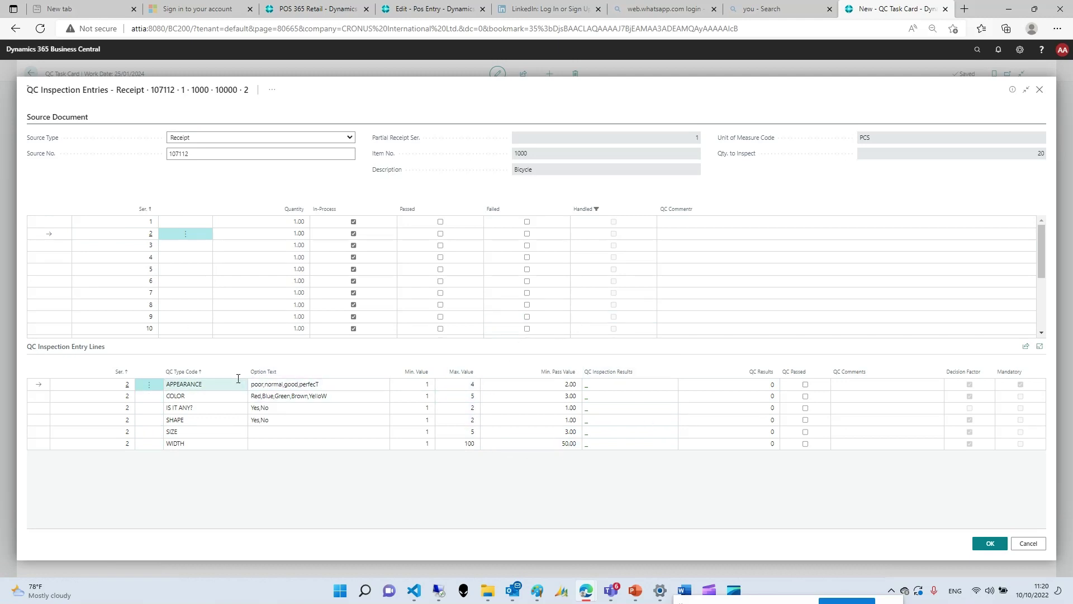
click(587, 390)
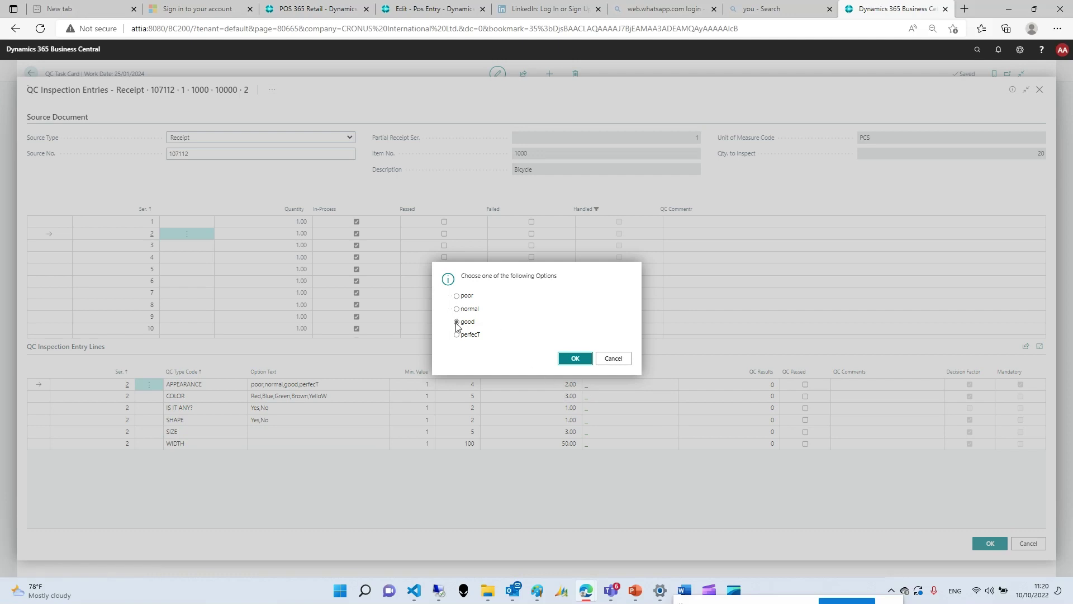
click(566, 360)
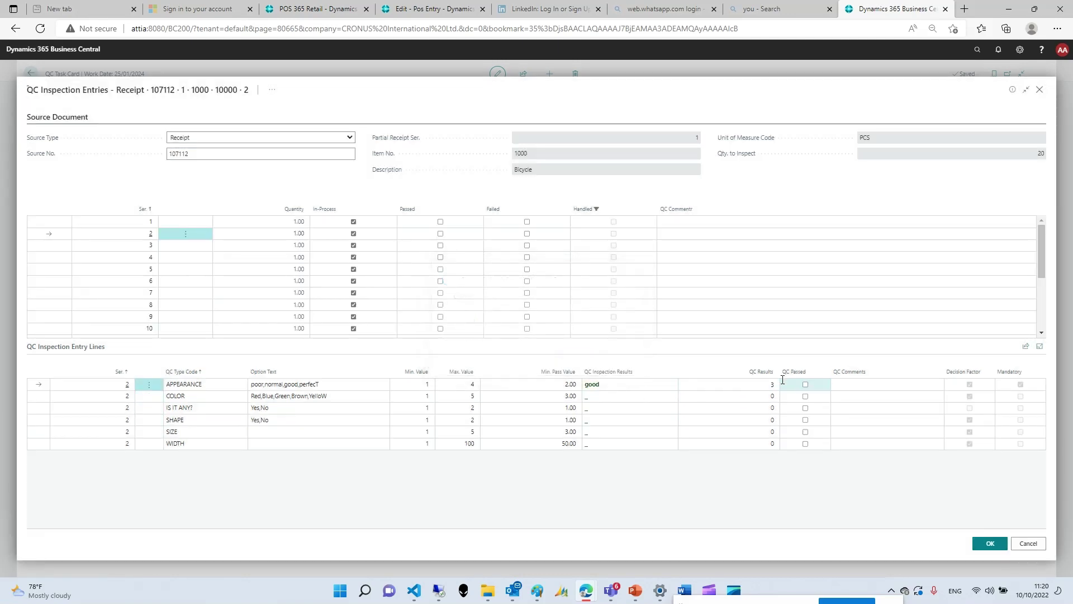
click(591, 396)
click(564, 366)
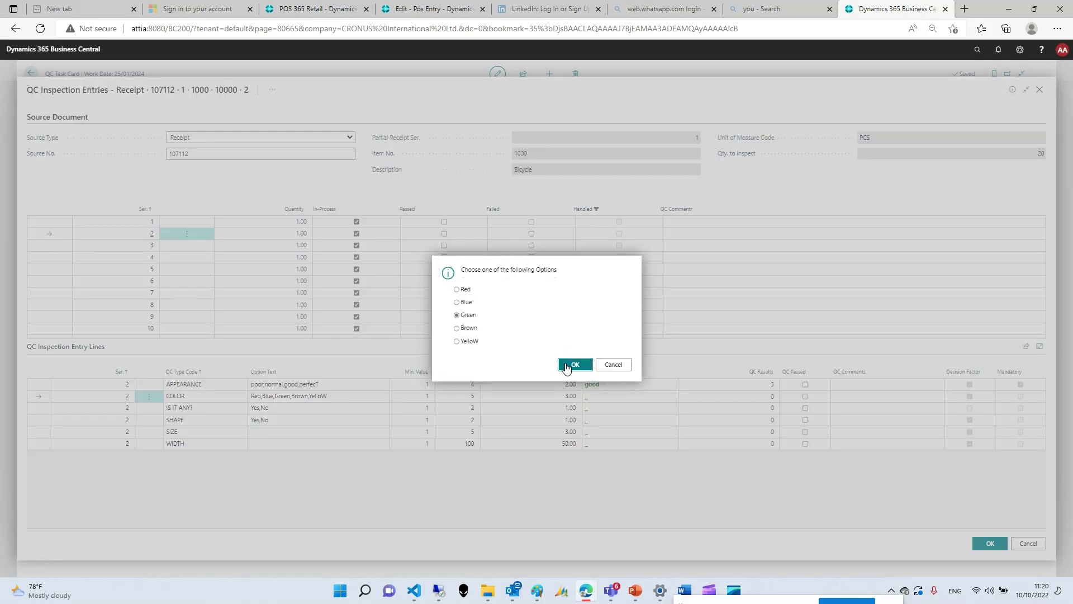
- Set the IS IT ANY? and SHAPE inspection results of entry 2 to Yes
click(587, 408)
click(563, 350)
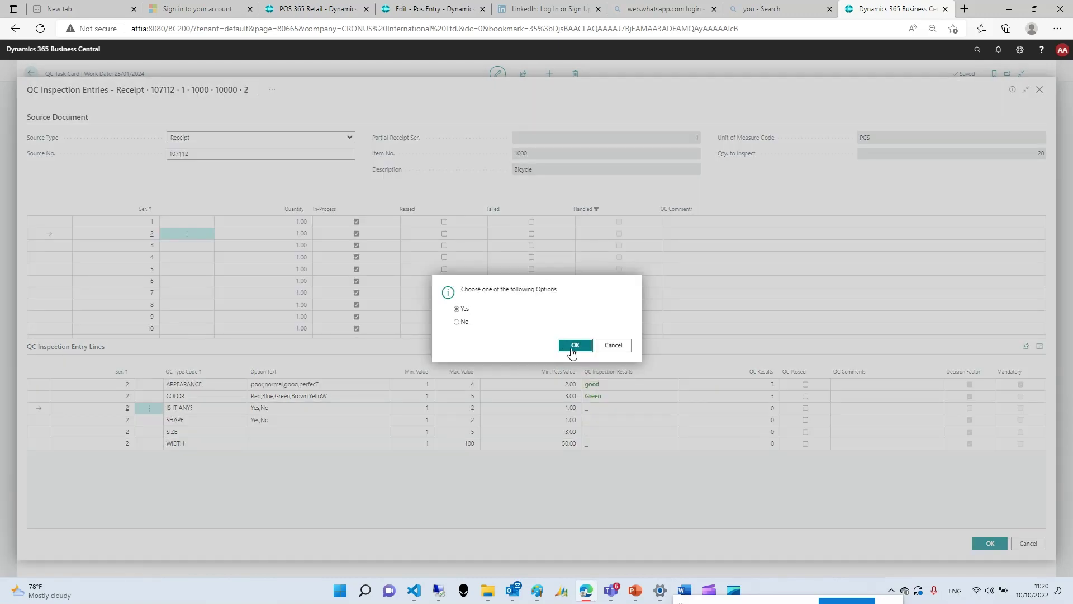
click(587, 420)
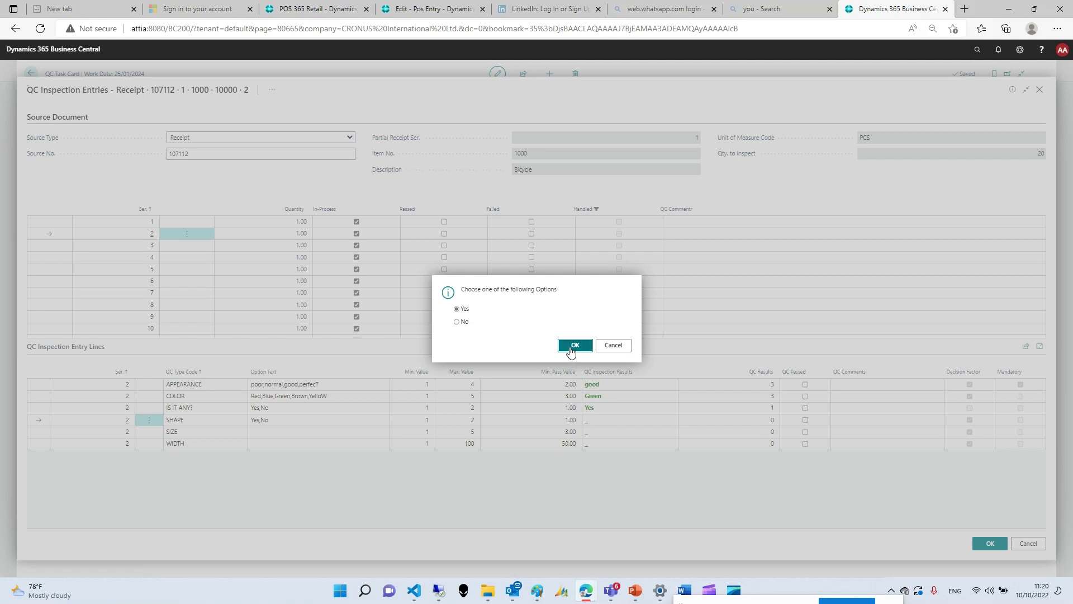
click(574, 345)
- Set entry 2's SIZE inspection result to 4 and its WIDTH result to 95
click(593, 431)
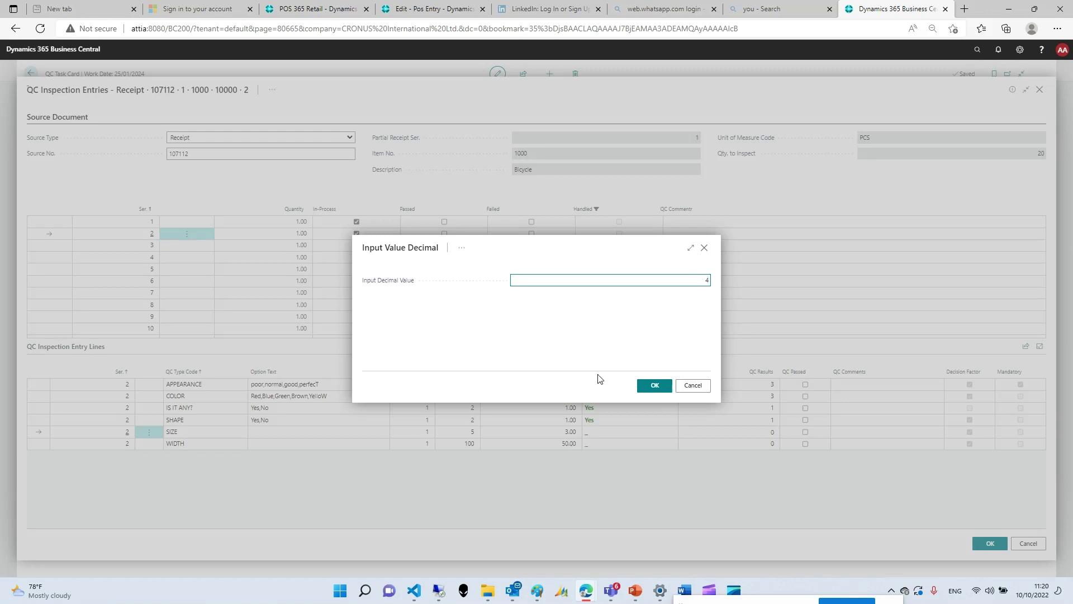
text(4)
click(659, 386)
click(593, 447)
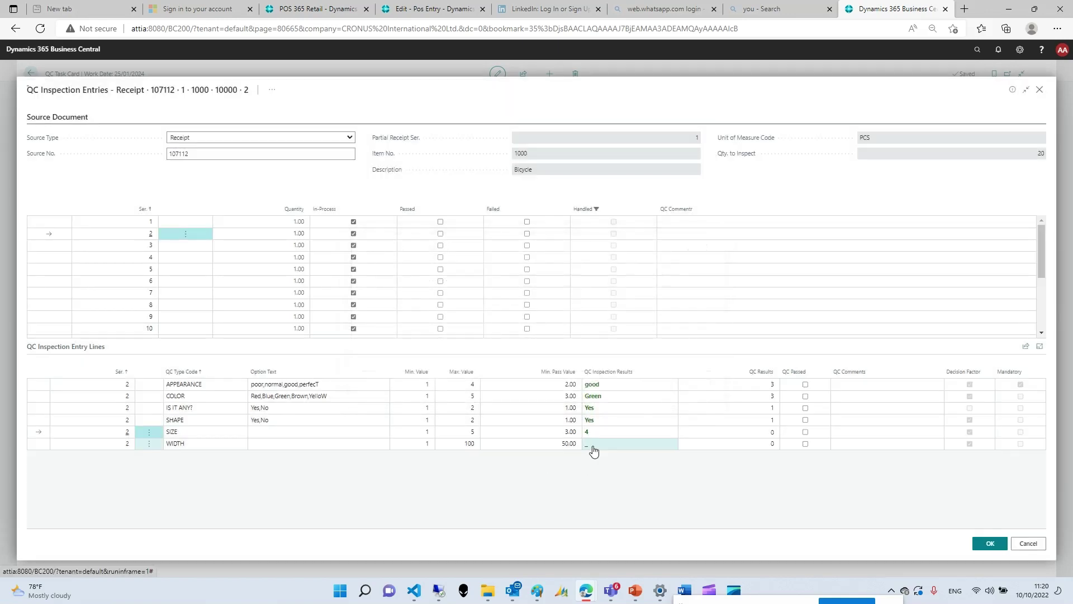
click(594, 447)
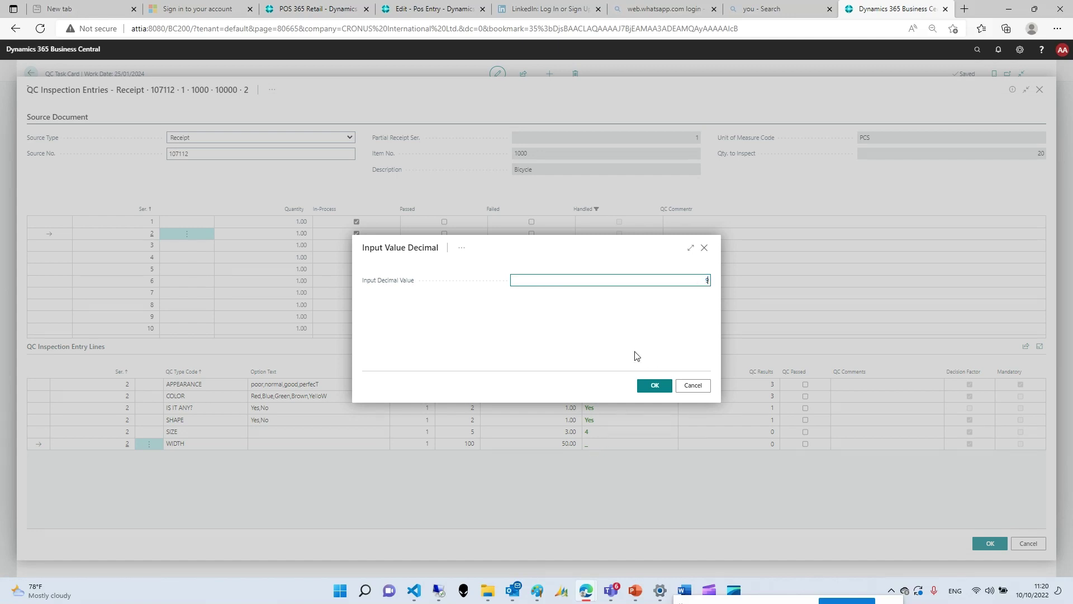
click(649, 385)
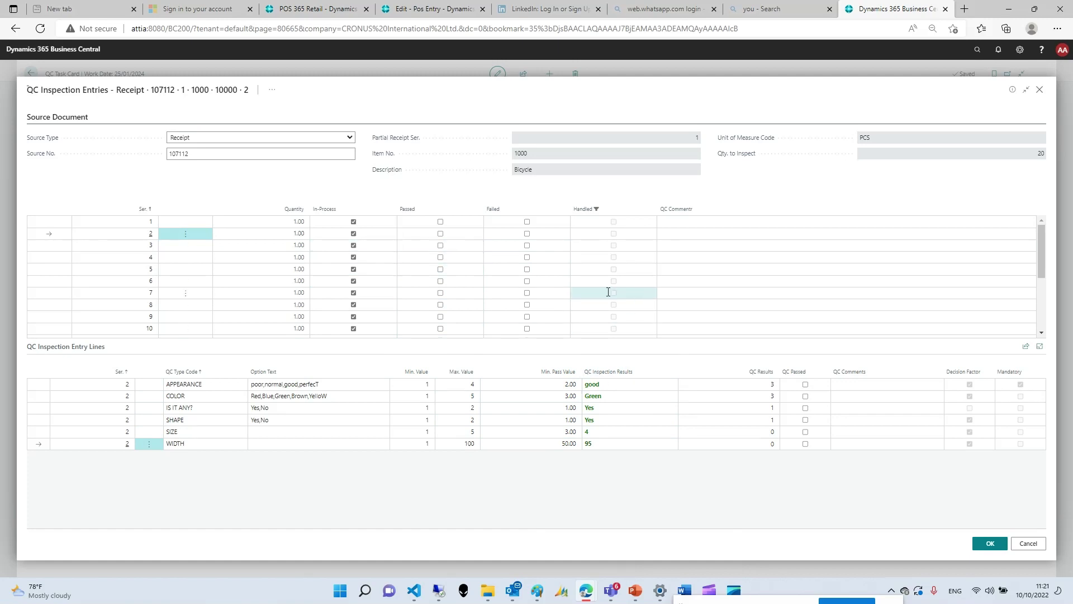
- Mark inspection entries 1 to 4 as passed, bypassing the mandatory QC types for the entries without results
click(440, 223)
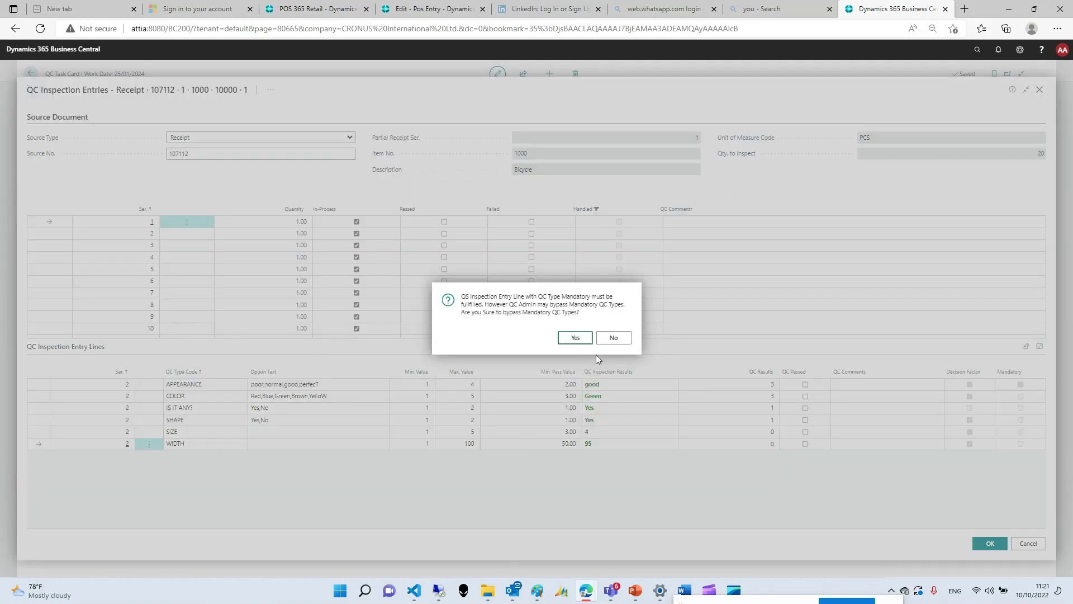
click(583, 337)
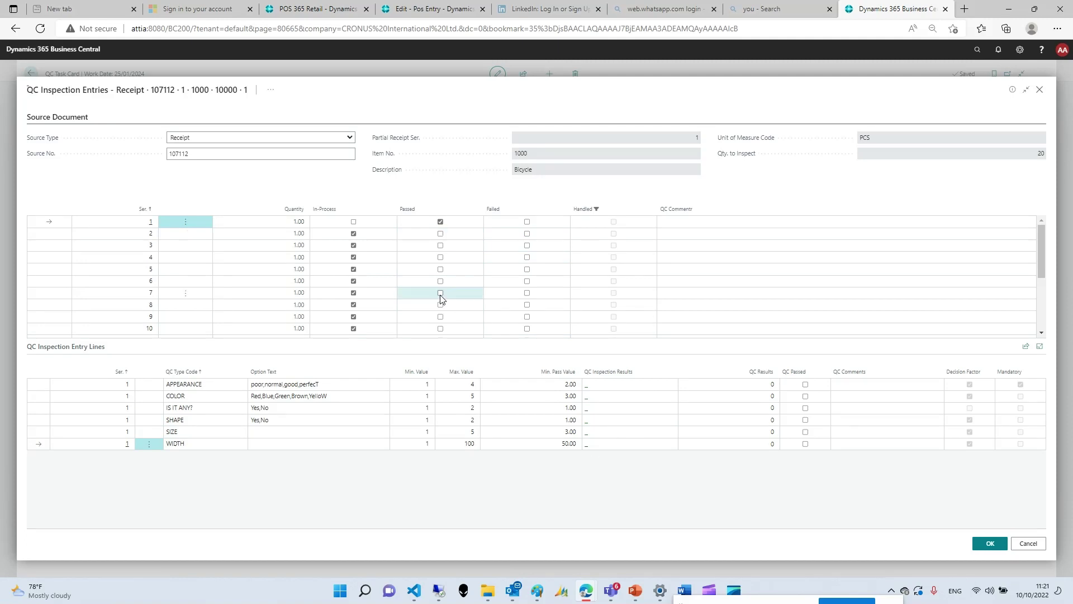
click(49, 233)
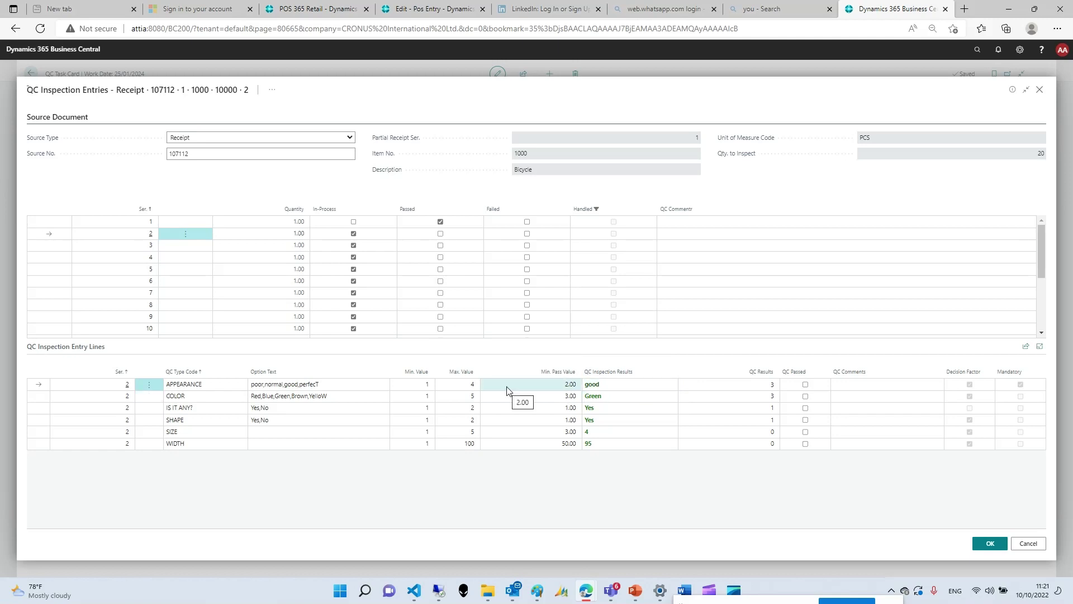
click(441, 234)
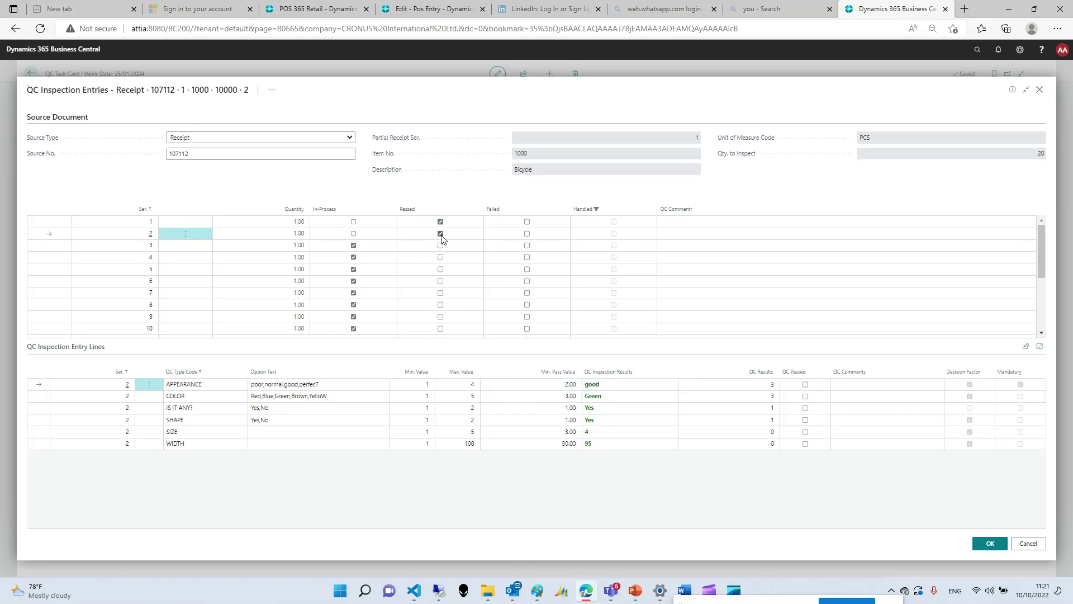
click(59, 246)
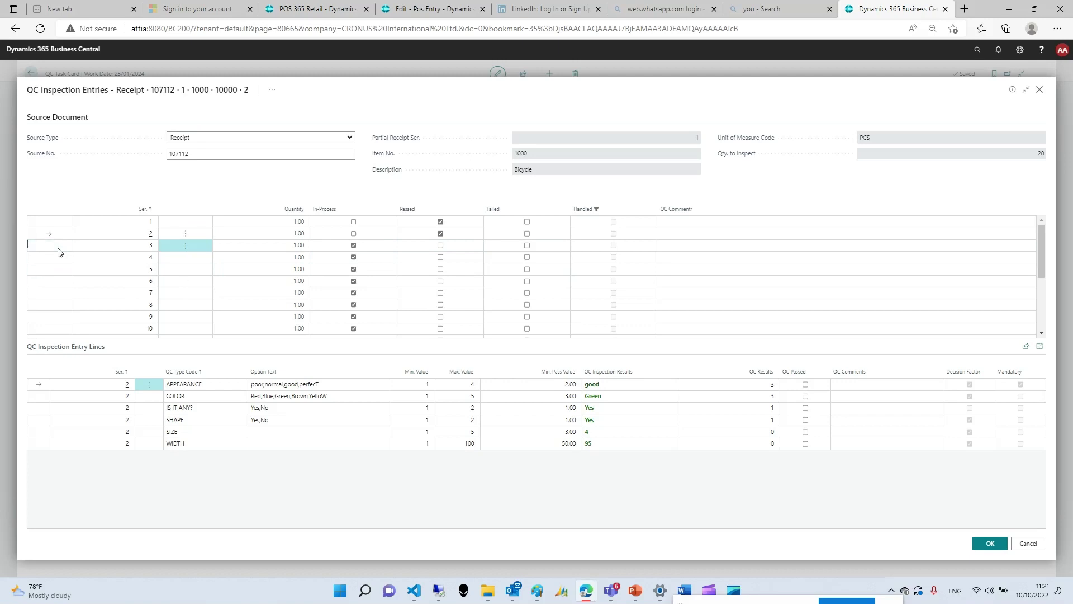
click(441, 246)
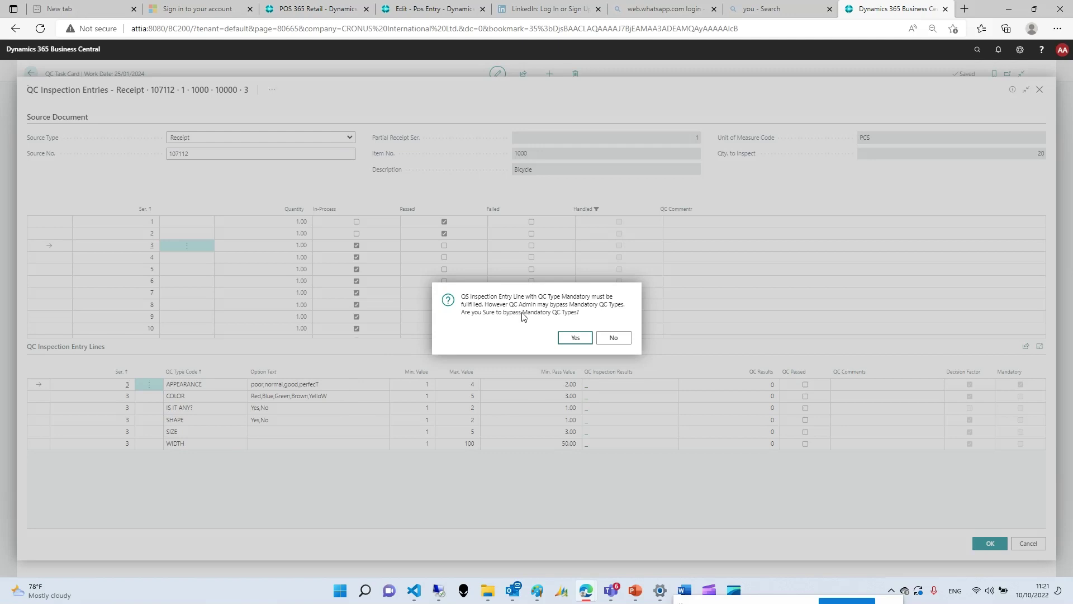
click(563, 341)
click(441, 258)
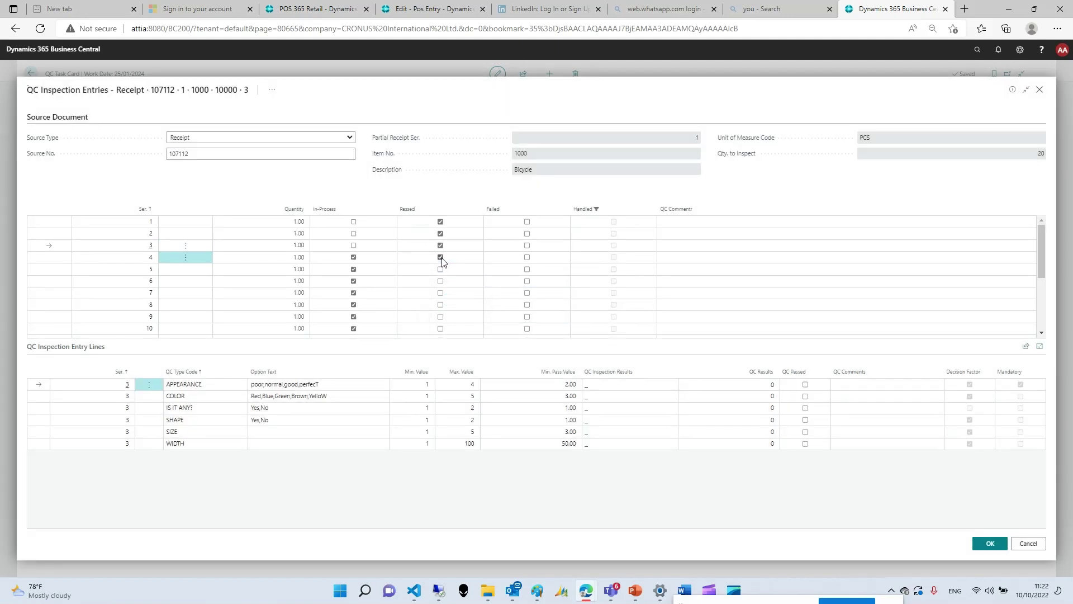
click(577, 338)
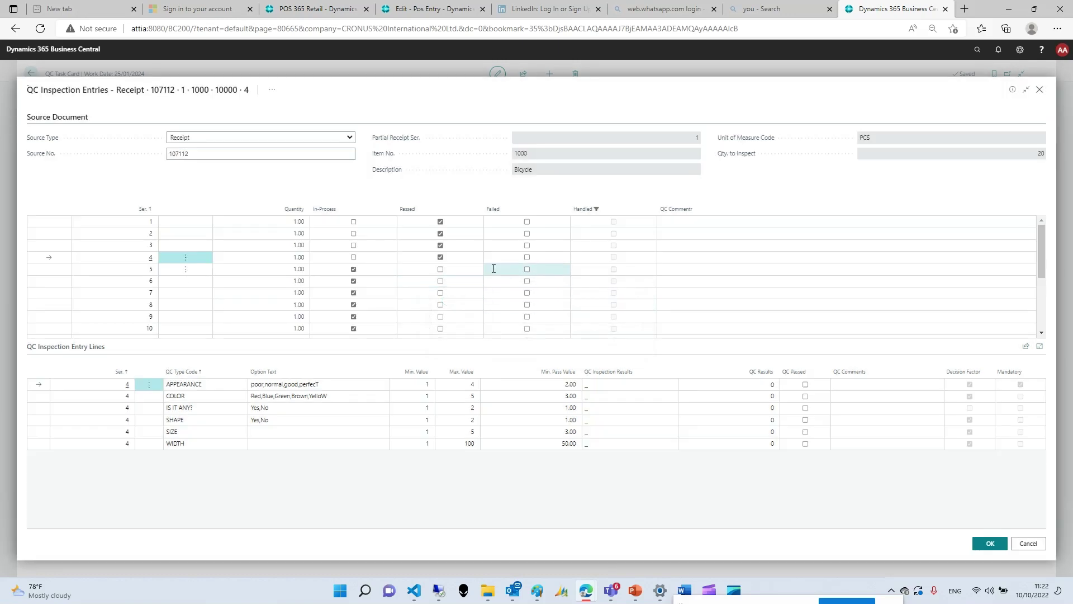
- Mark inspection entries 5 to 10 as failed
click(522, 270)
click(525, 281)
click(526, 292)
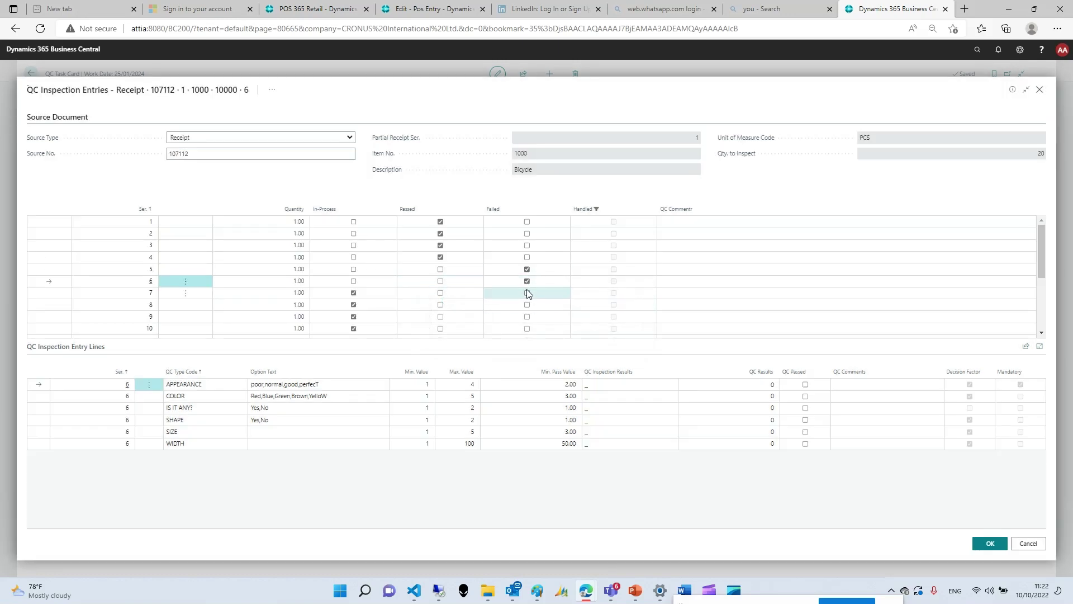
click(526, 305)
click(526, 316)
click(526, 328)
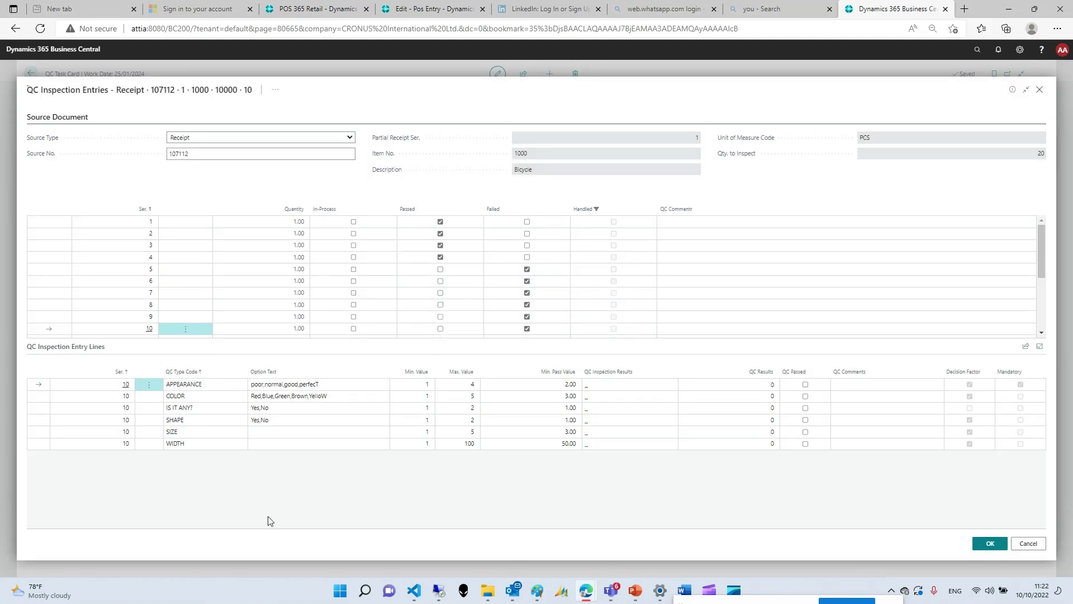
- Mark inspection entry 11 as passed with the mandatory QC types bypassed, and accept the inspection entries
scroll(464, 302, down, 1)
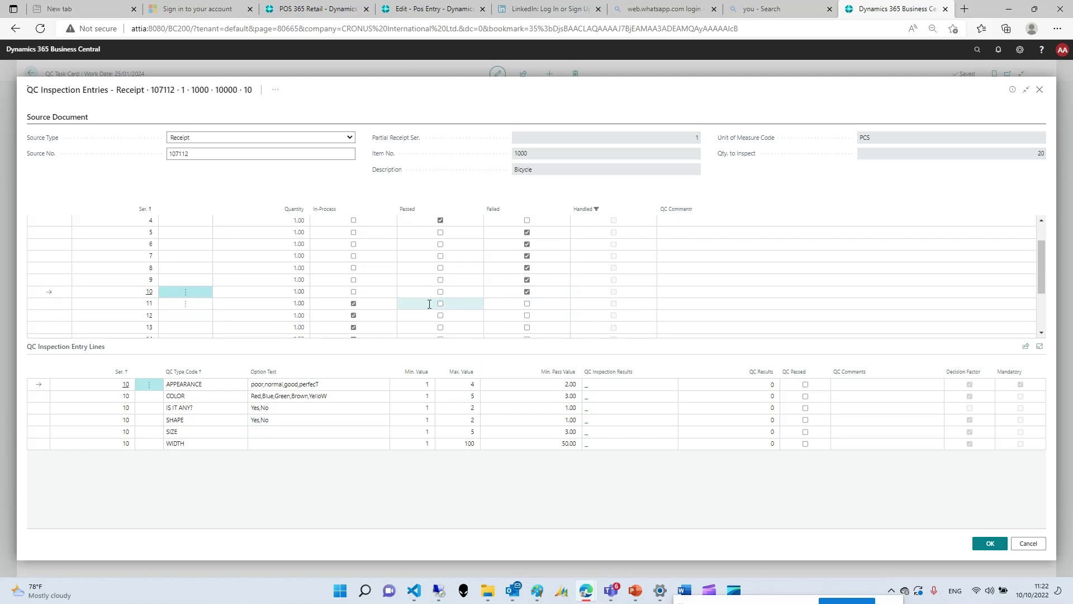
click(440, 304)
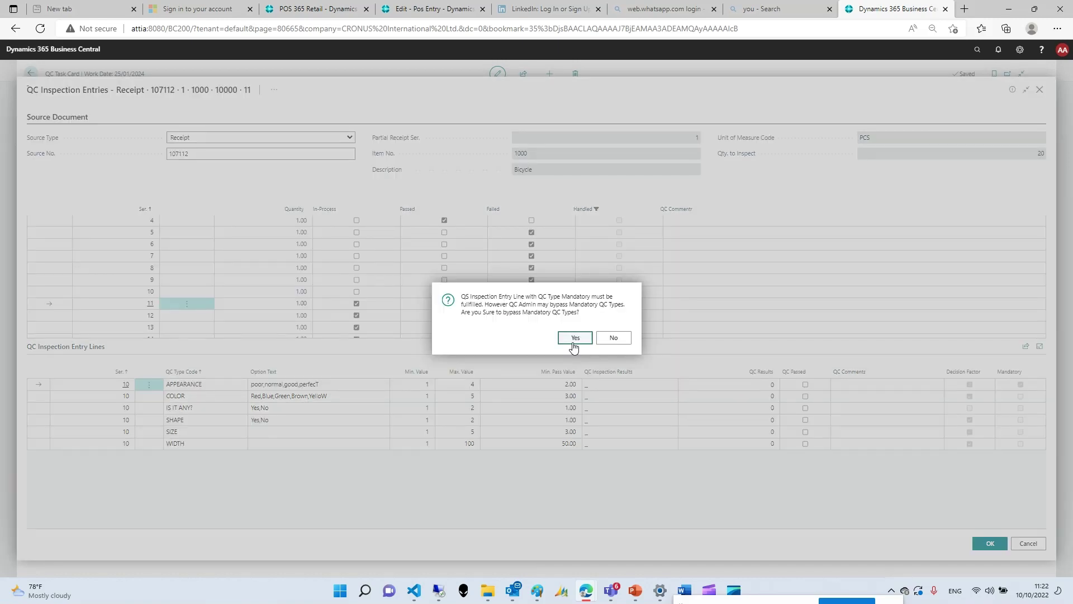
click(574, 338)
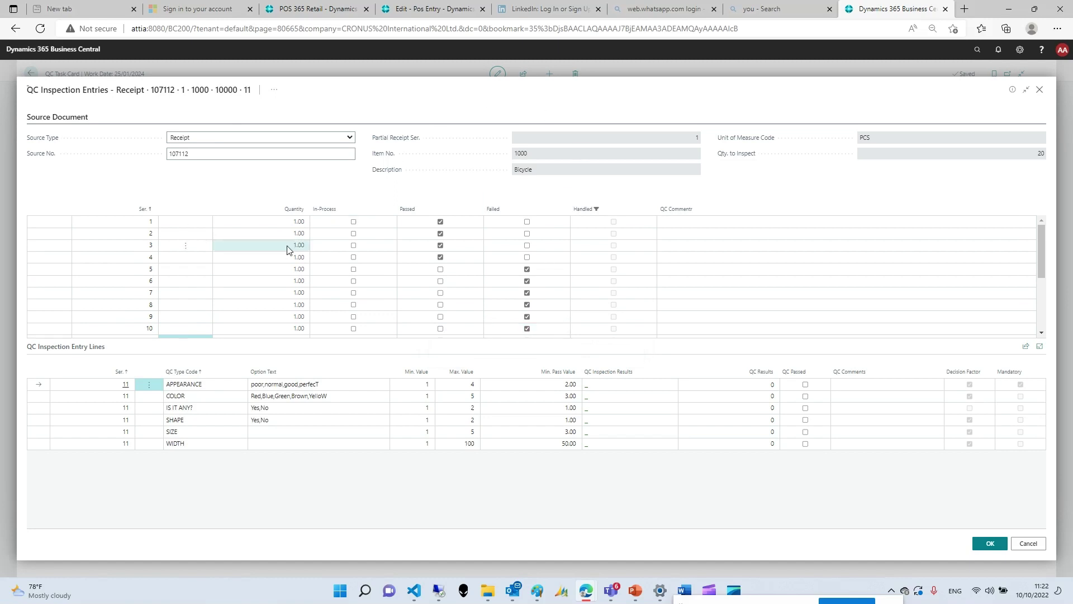
click(990, 545)
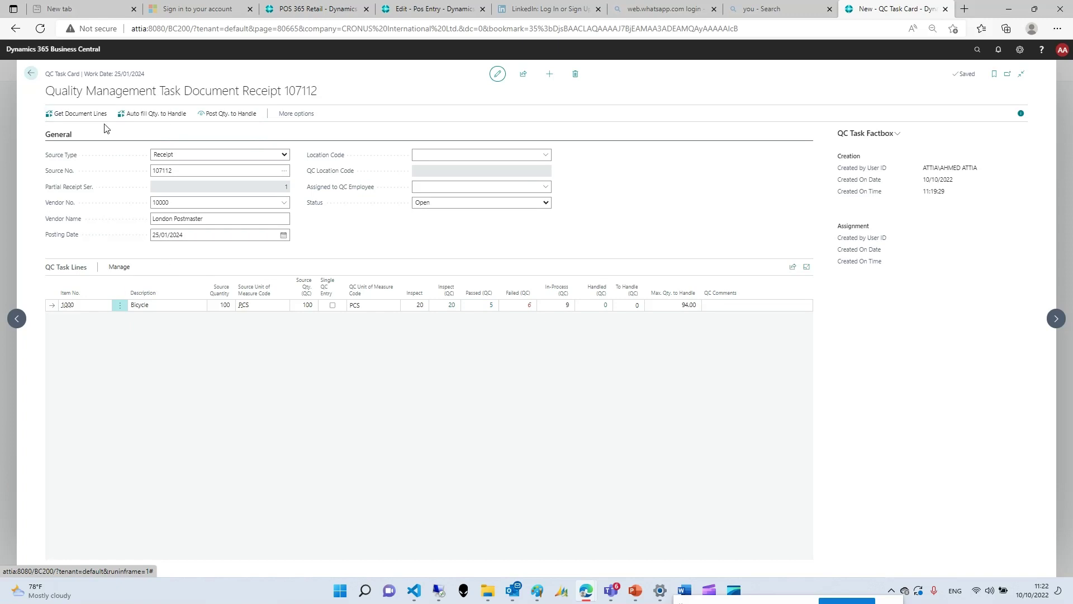
- Auto-fill the Bicycle line's quantity to handle and post it to the final destination location
click(147, 114)
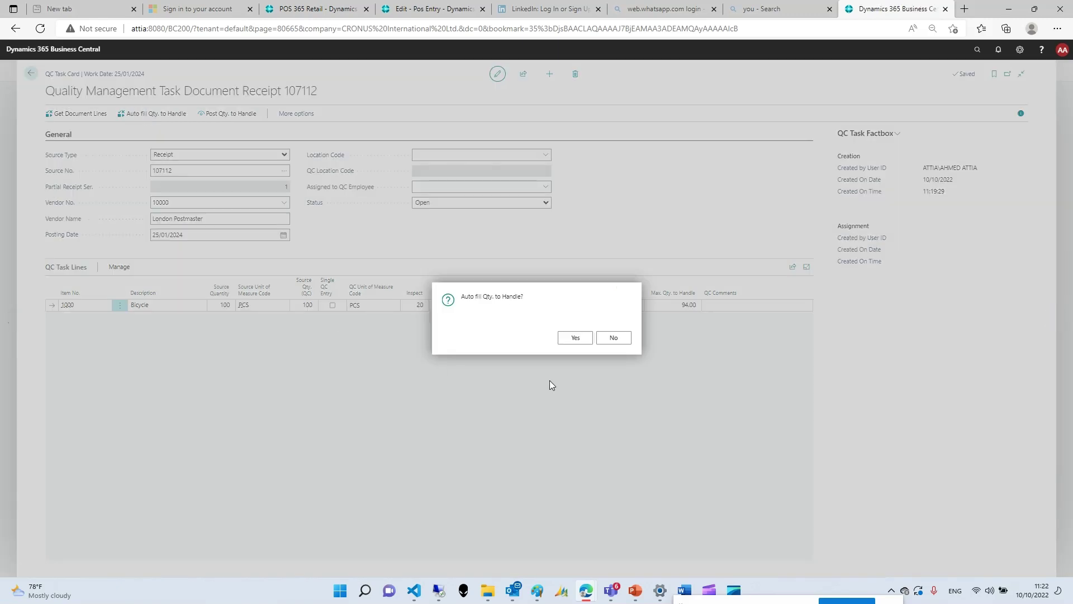
click(572, 341)
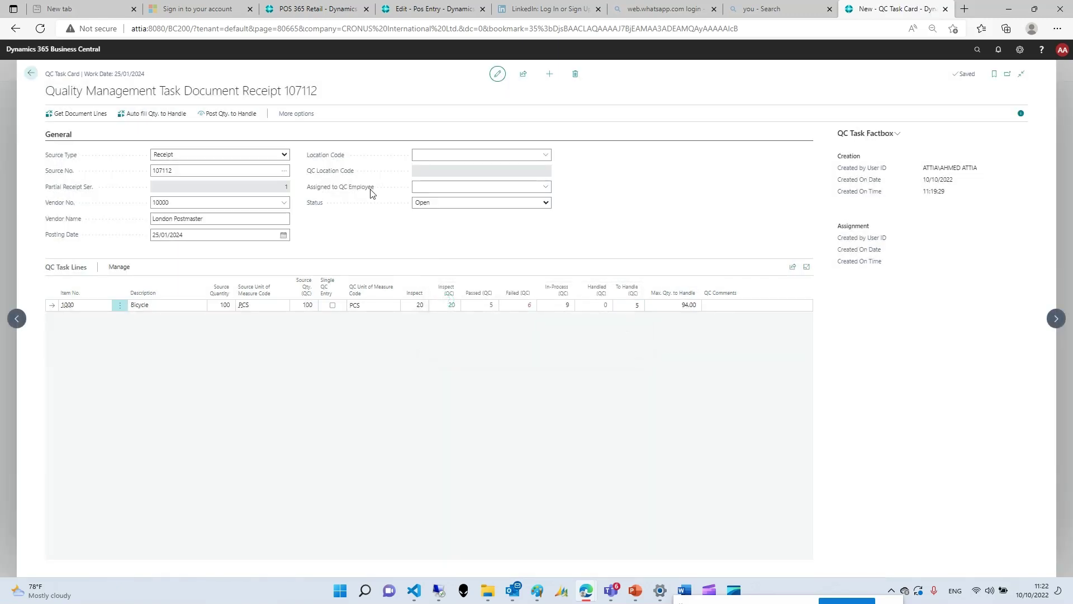
click(221, 117)
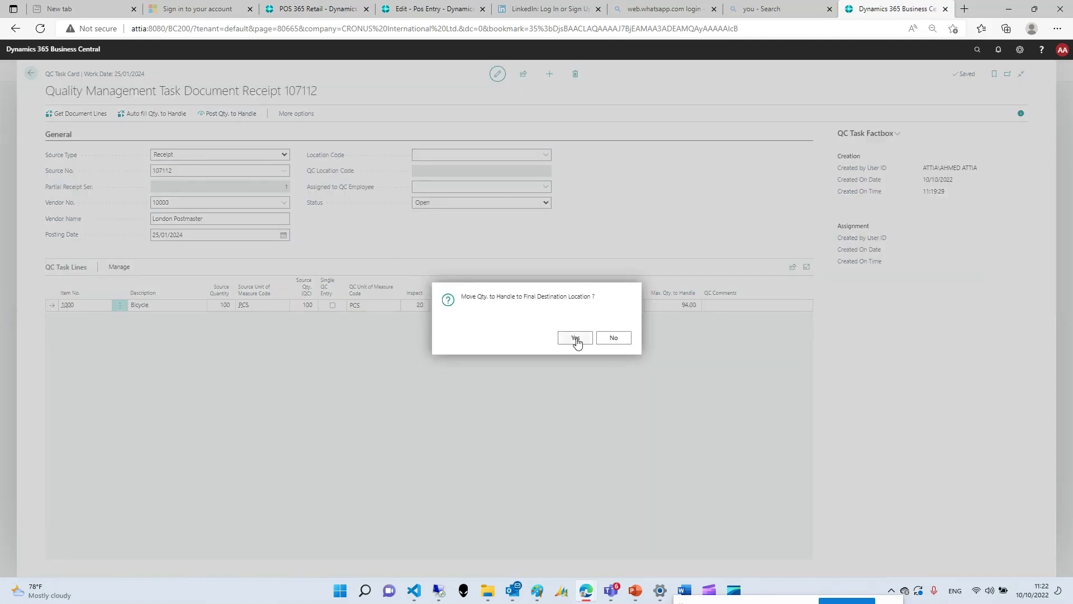
click(577, 338)
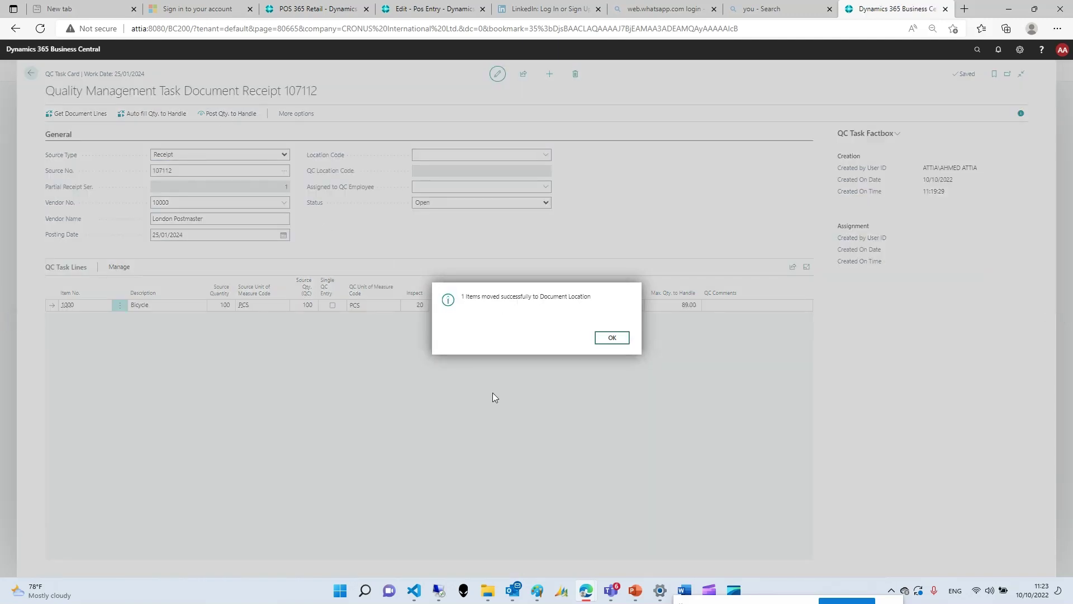
click(612, 339)
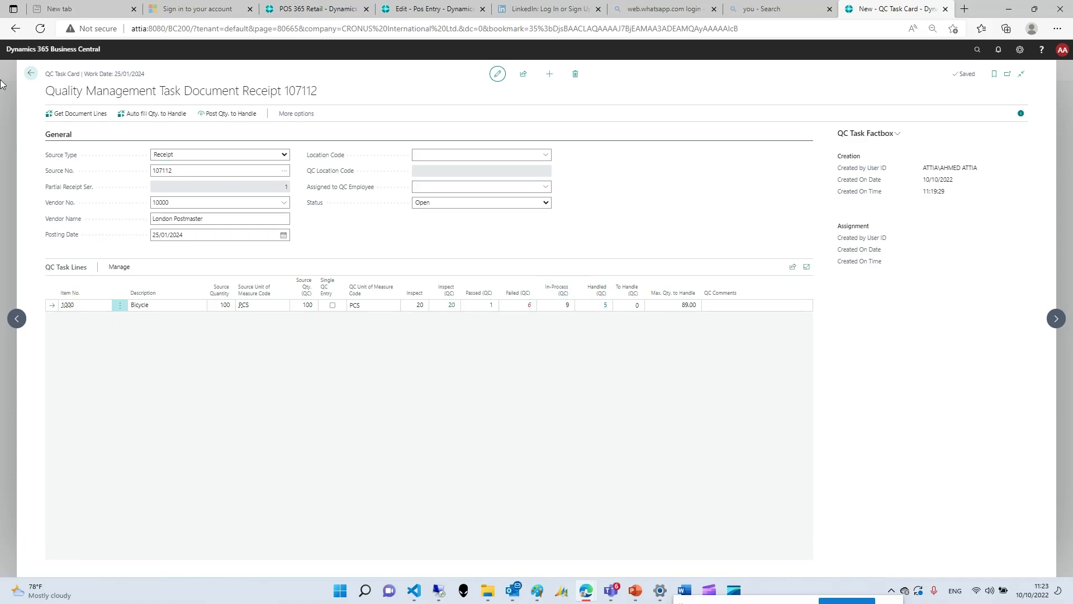
- Leave the QC task and check the remaining quantity of the receipt's entry in the Item in QC Location list
click(31, 73)
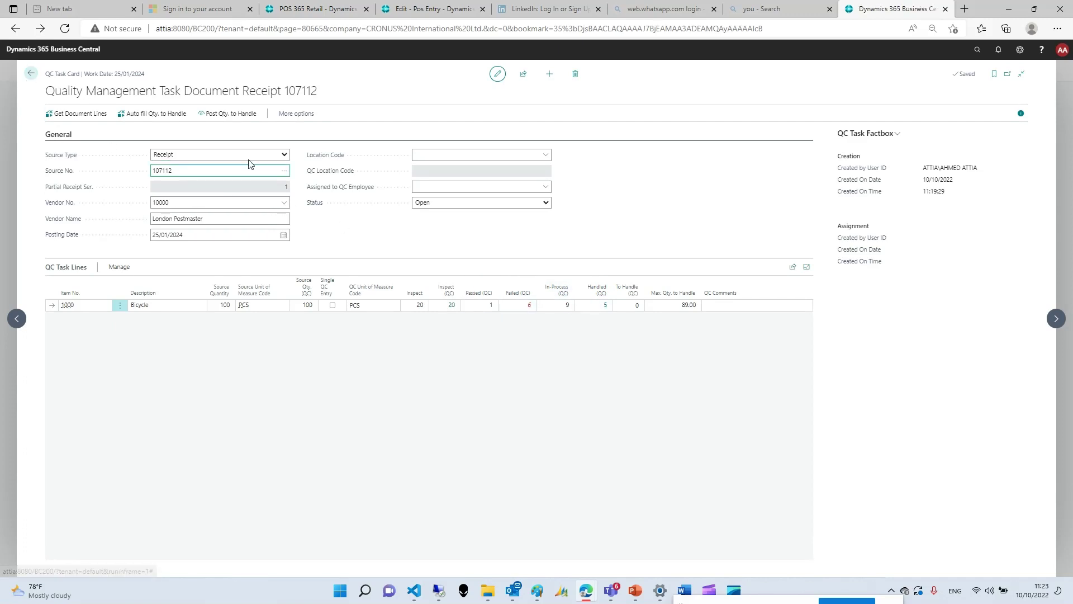
click(30, 75)
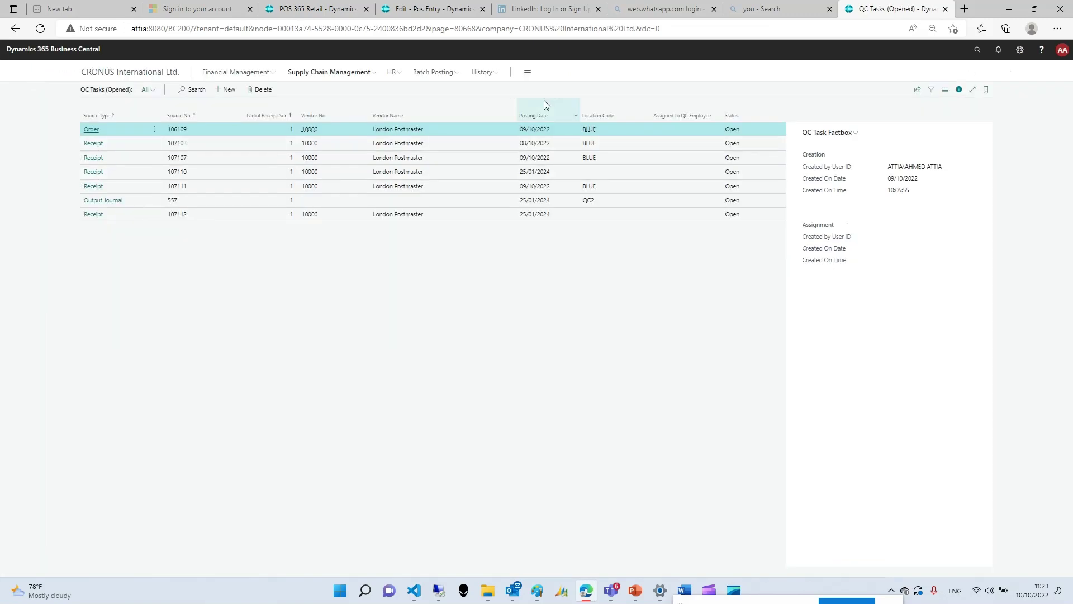
click(315, 79)
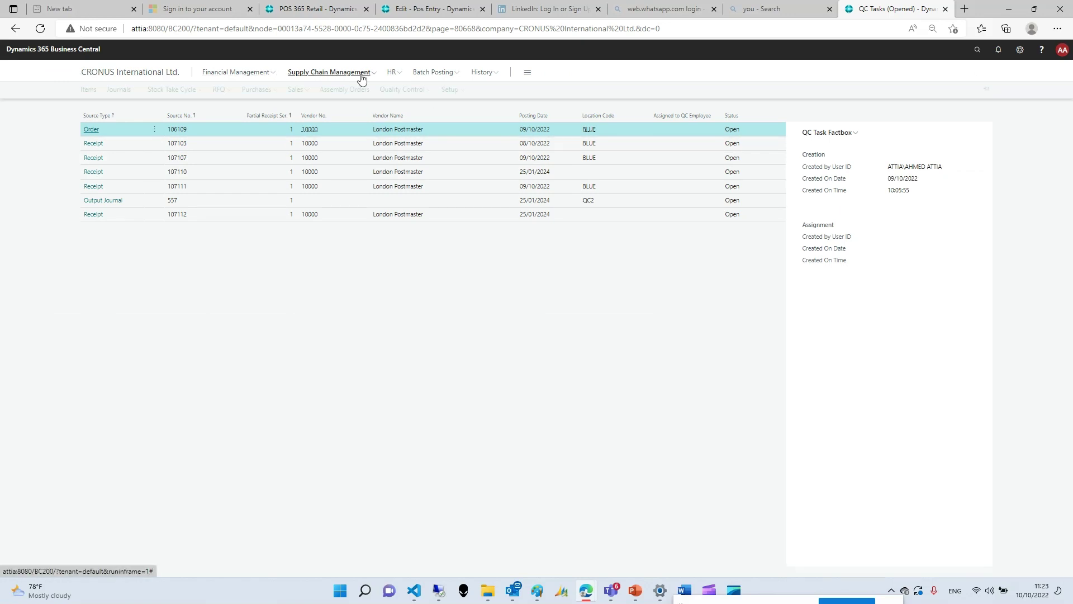
click(410, 89)
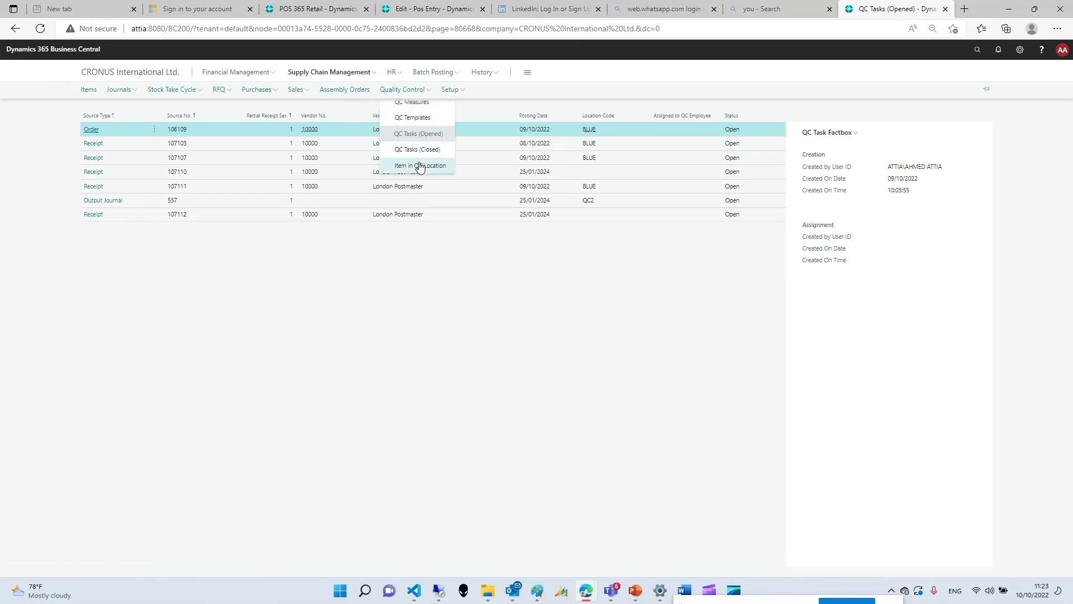
click(419, 166)
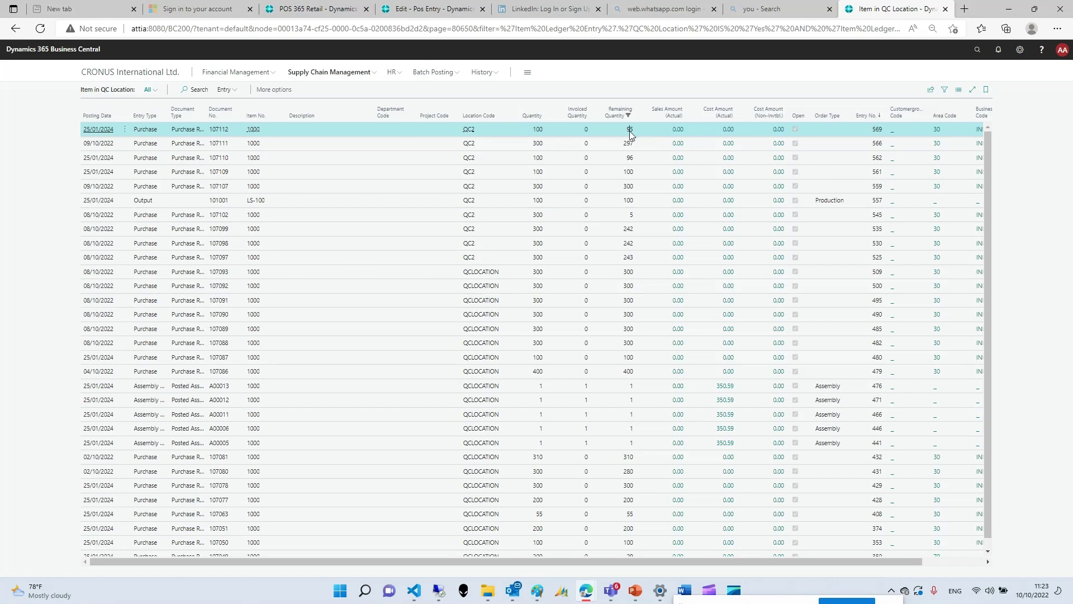
key(Escape)
key(Escape)
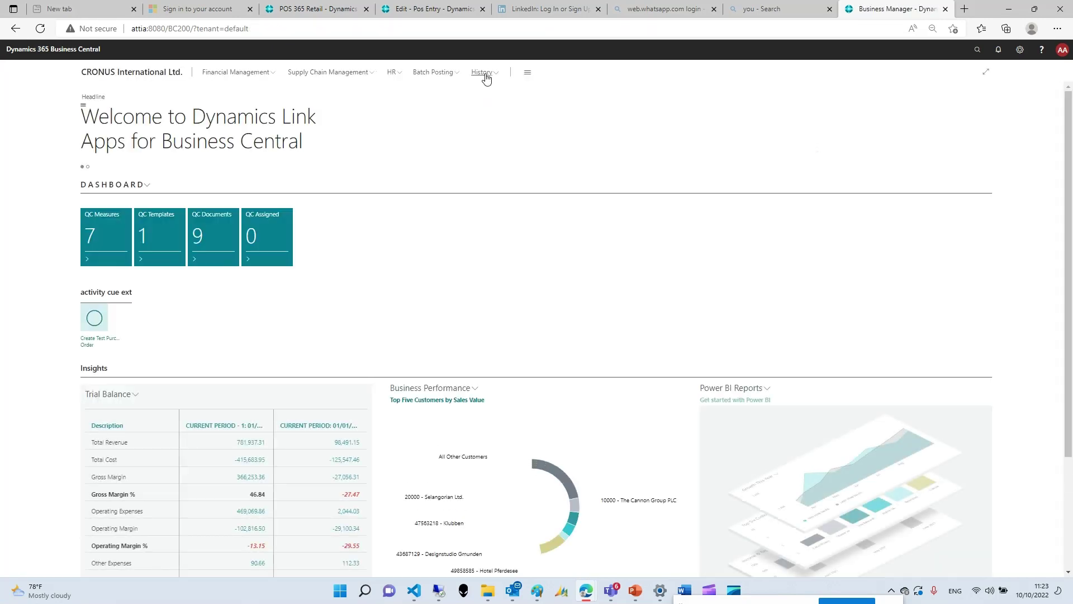
- Open the item register sorted by descending number and examine the newest register's item ledger entries in full width
click(484, 76)
click(91, 91)
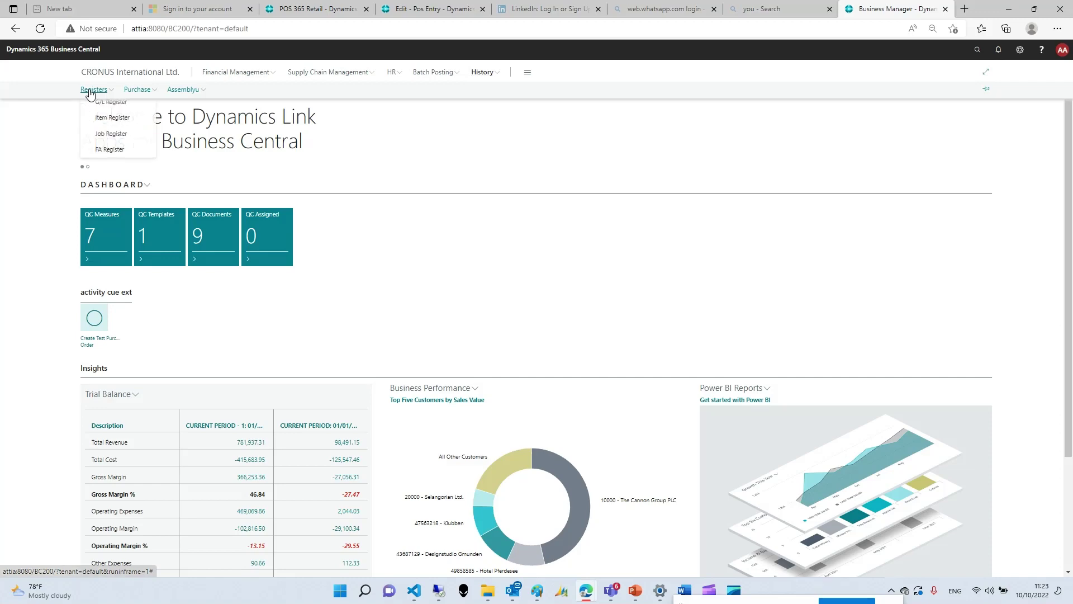
click(112, 118)
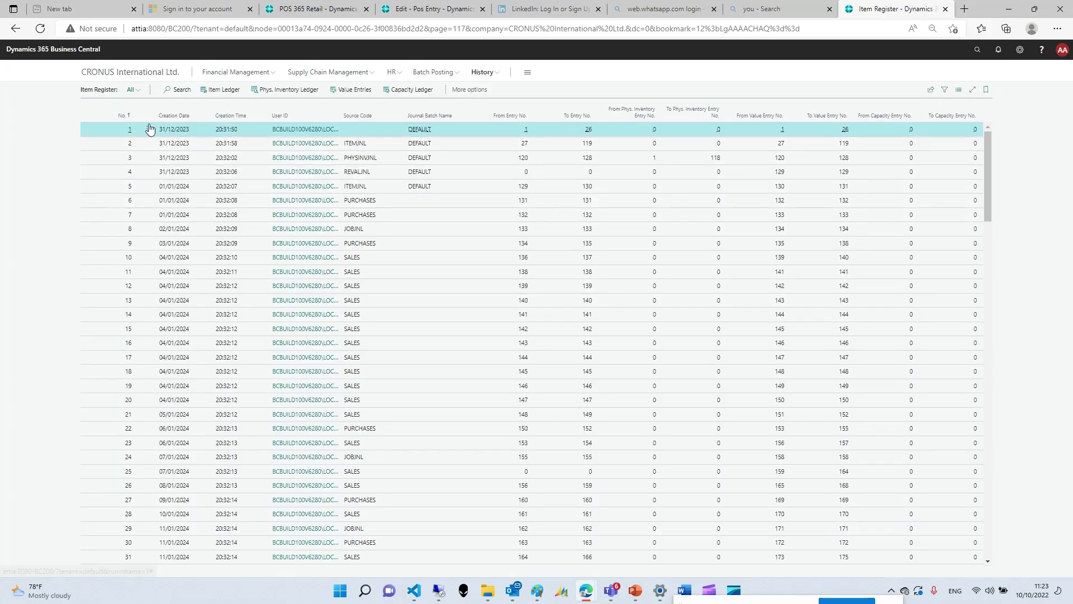
click(111, 112)
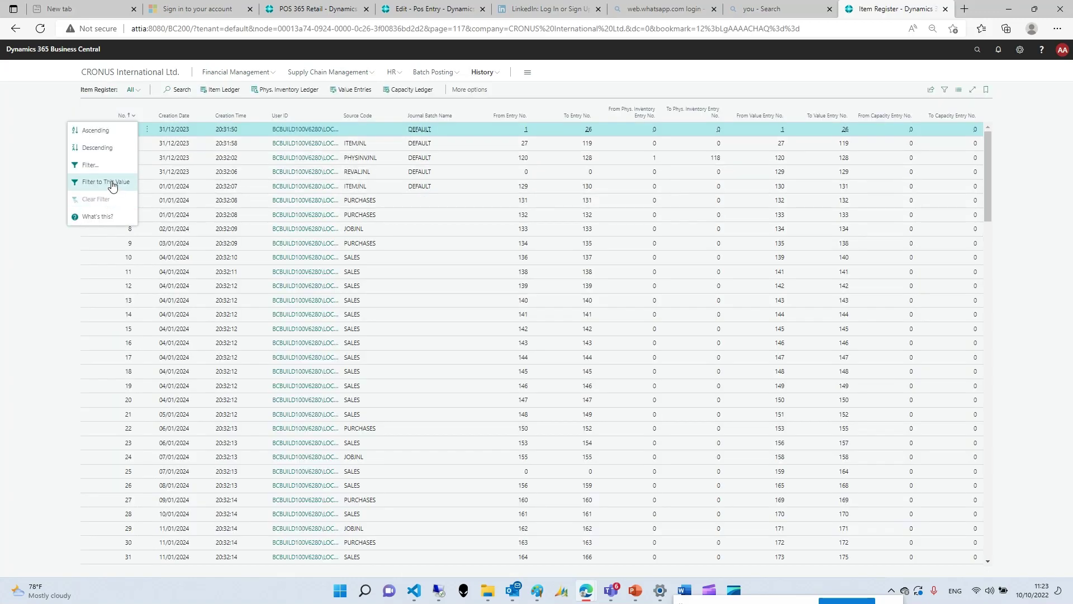
click(94, 150)
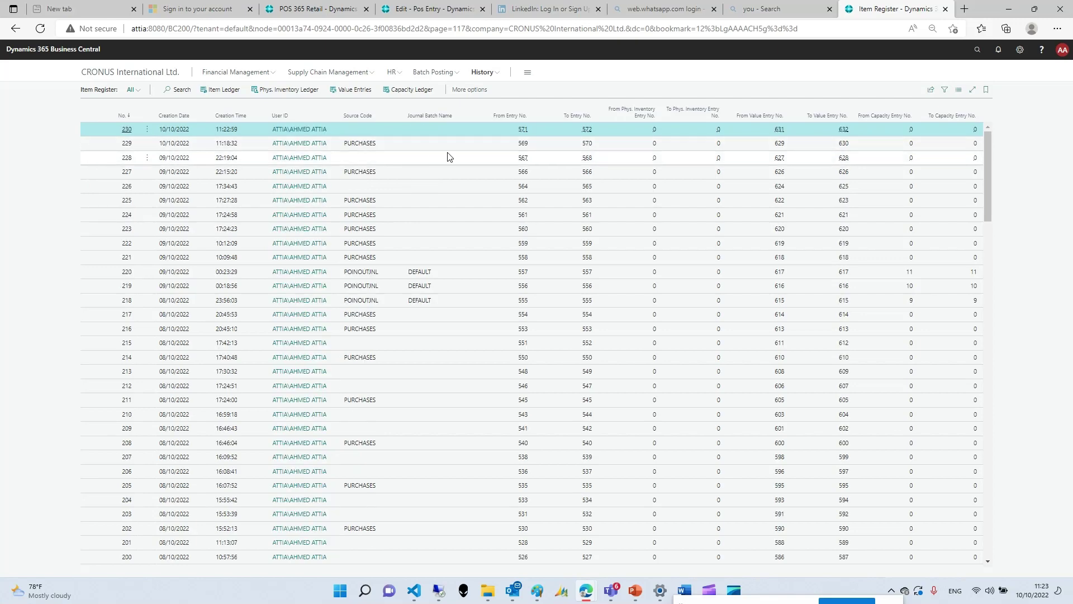
click(222, 89)
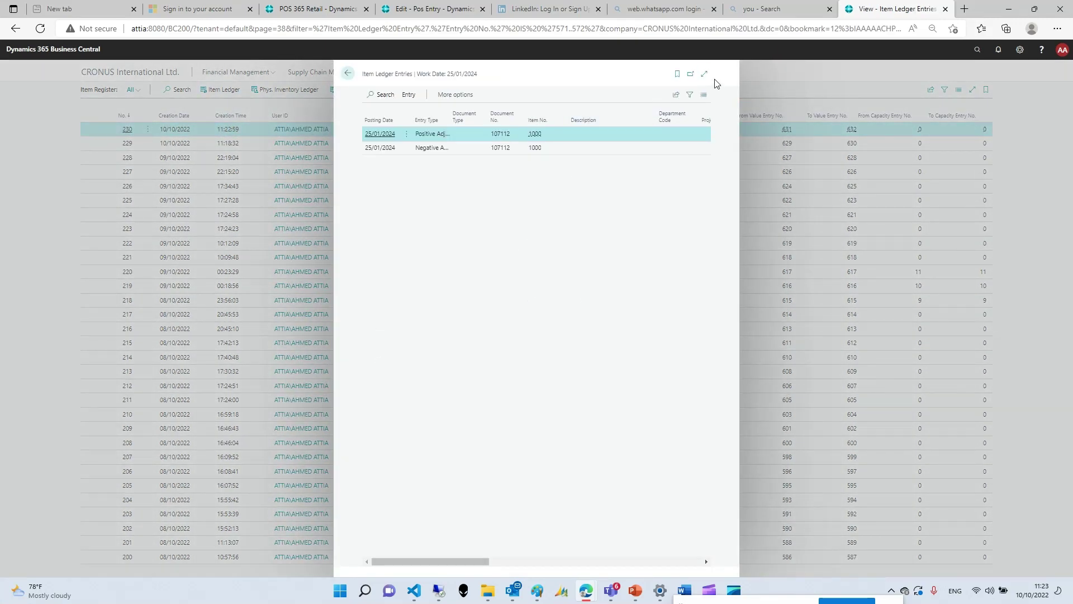
click(705, 74)
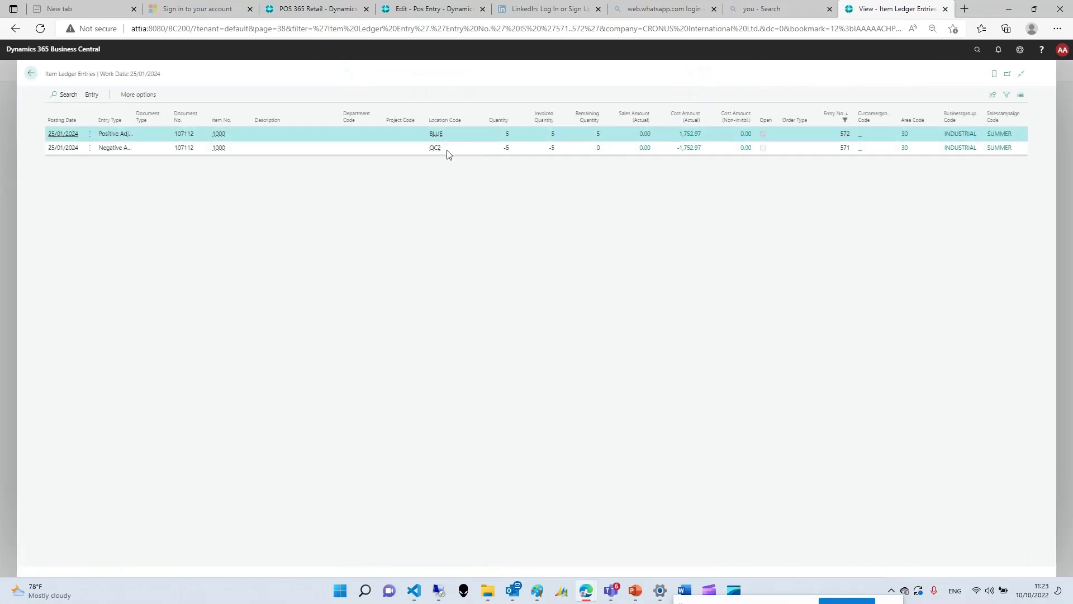